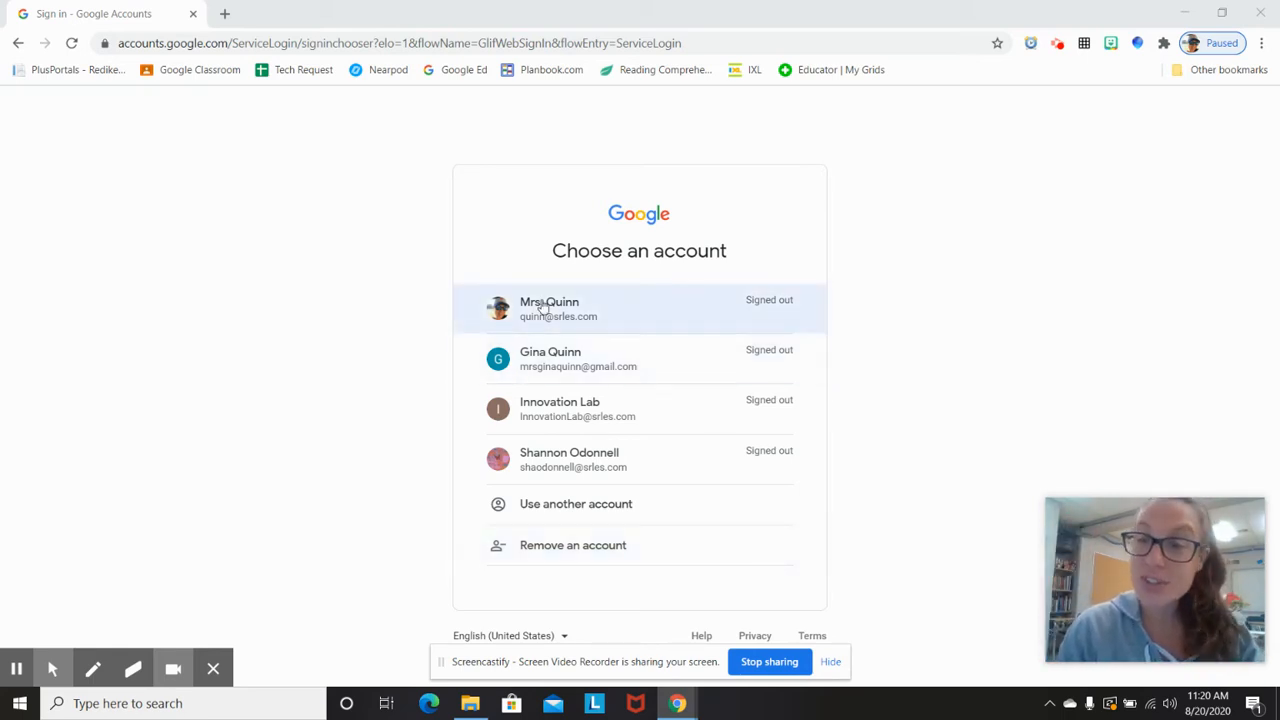
Sign in to the teacher's school Google account, the first one listed, by entering the account password
left_click(544, 306)
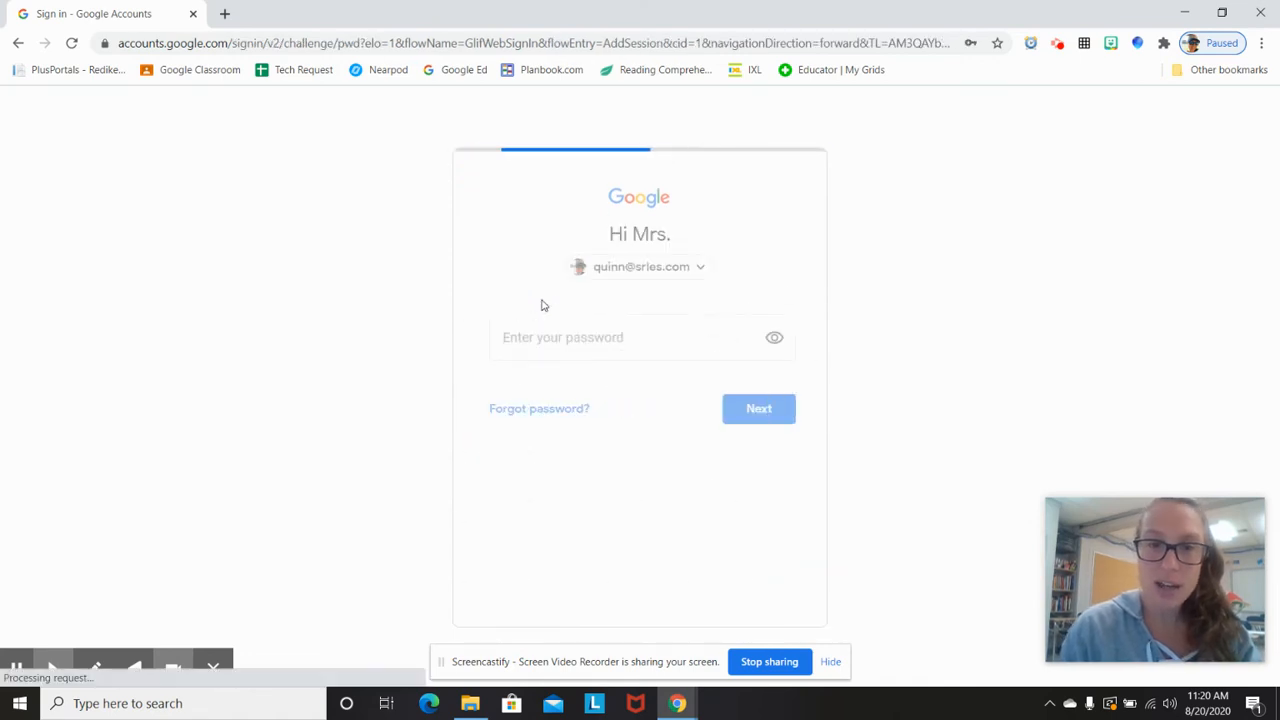
type("•")
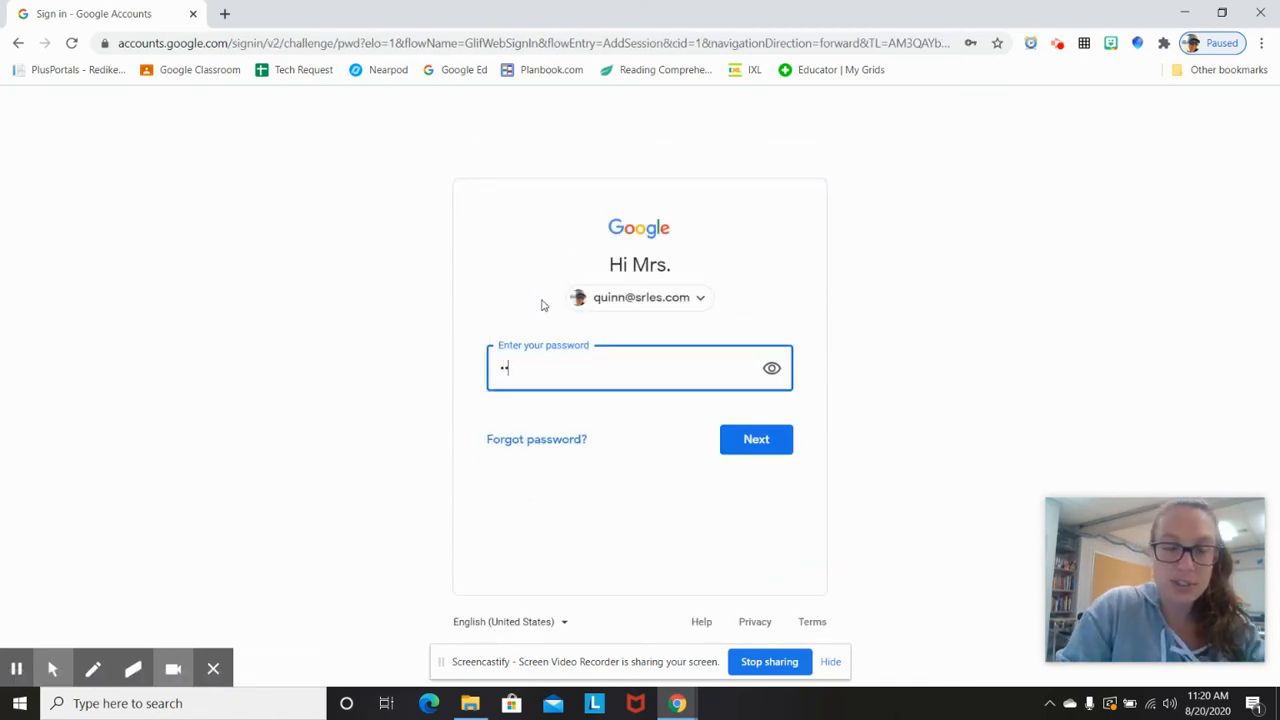
type("•••••••")
key("Return")
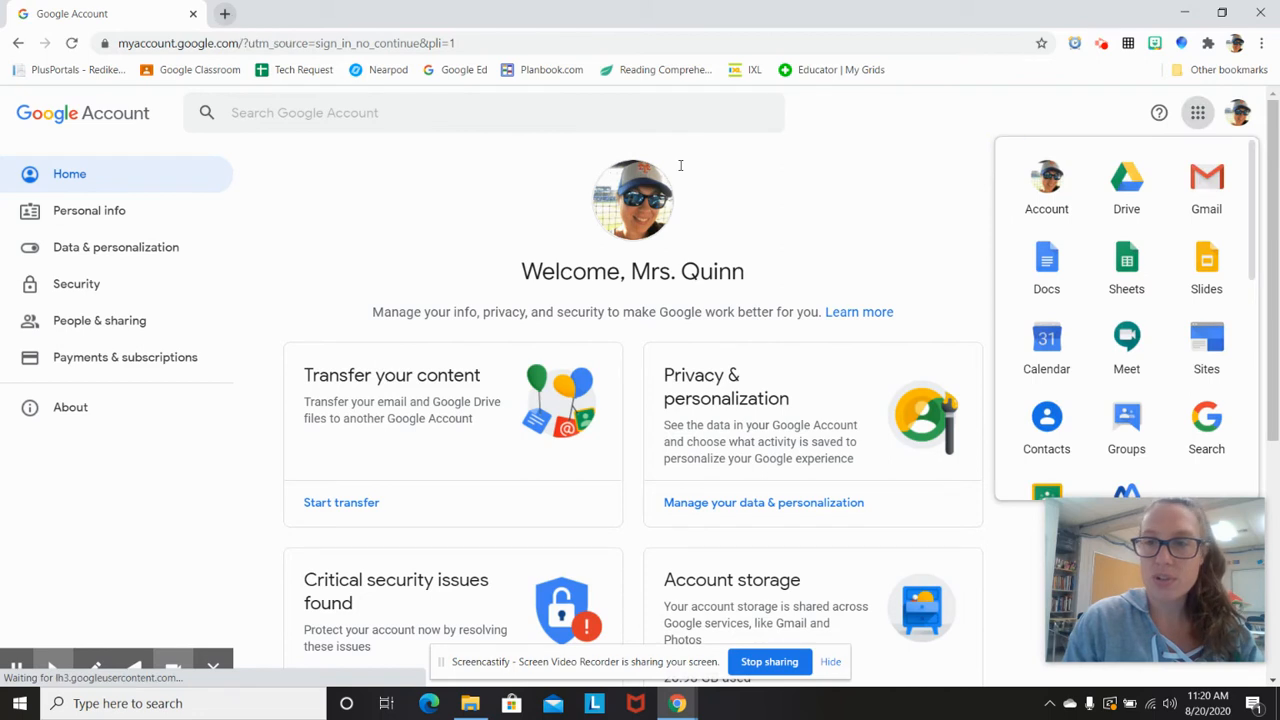
Look through the available Google apps from the account page and open Google Classroom
mouse_move(1247, 620)
left_click_drag(1167, 578, 122, 532)
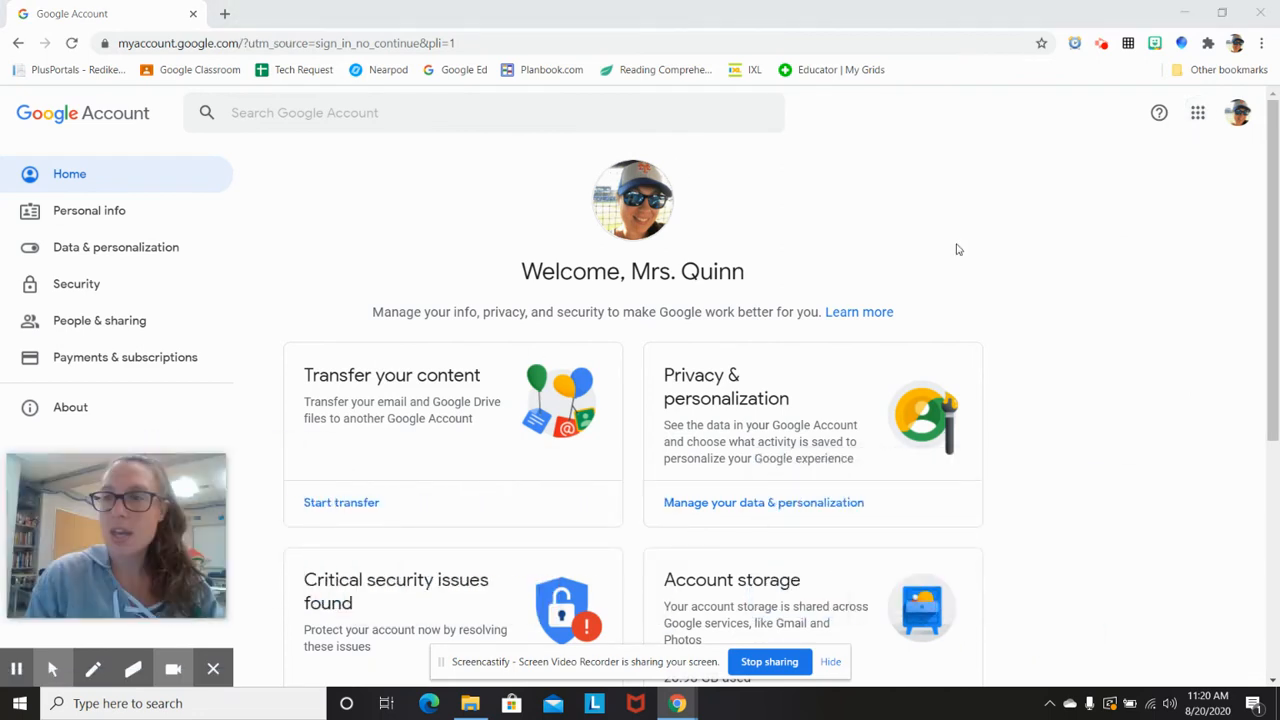
left_click(1198, 112)
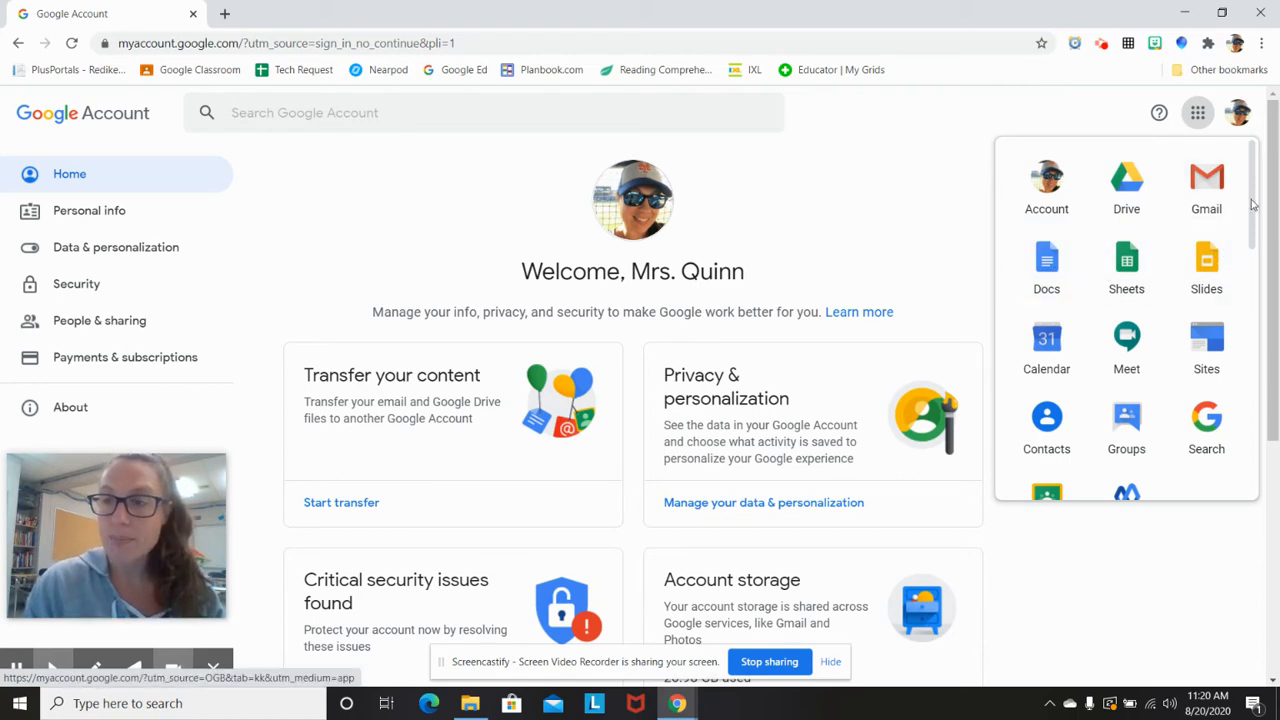
left_click_drag(1252, 204, 1254, 258)
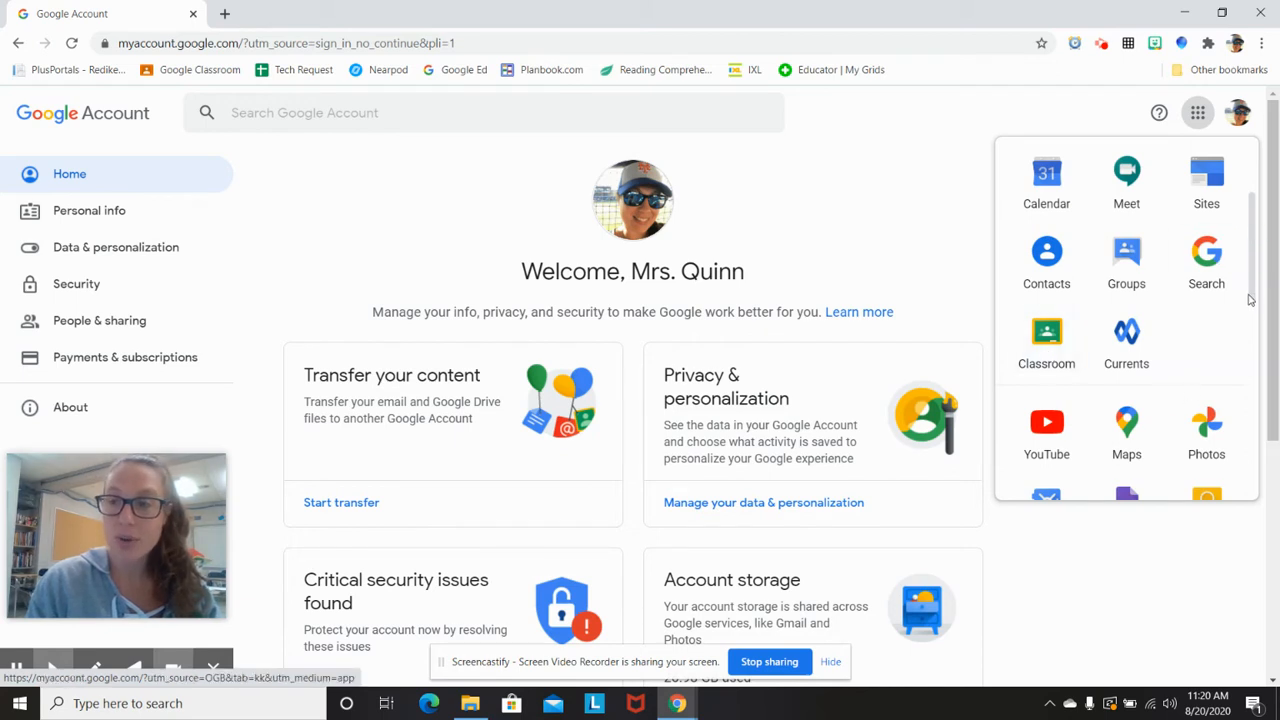
left_click(1250, 280)
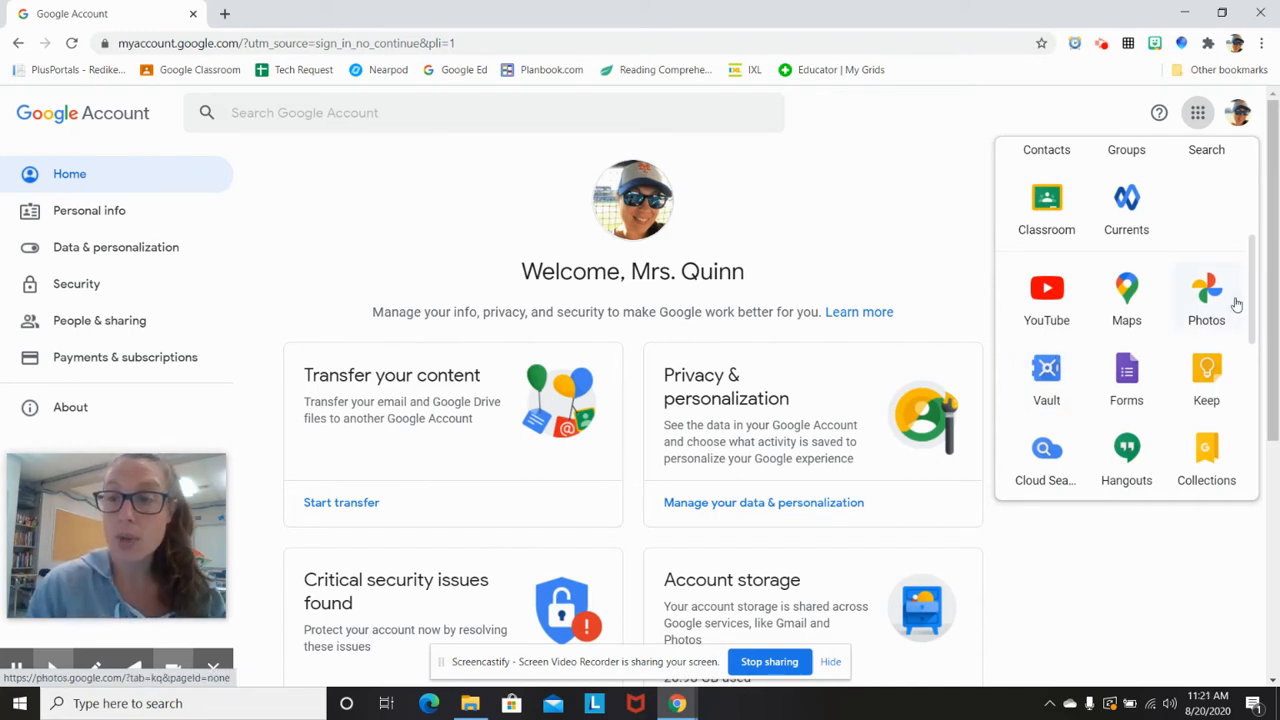
left_click_drag(1250, 285, 1249, 369)
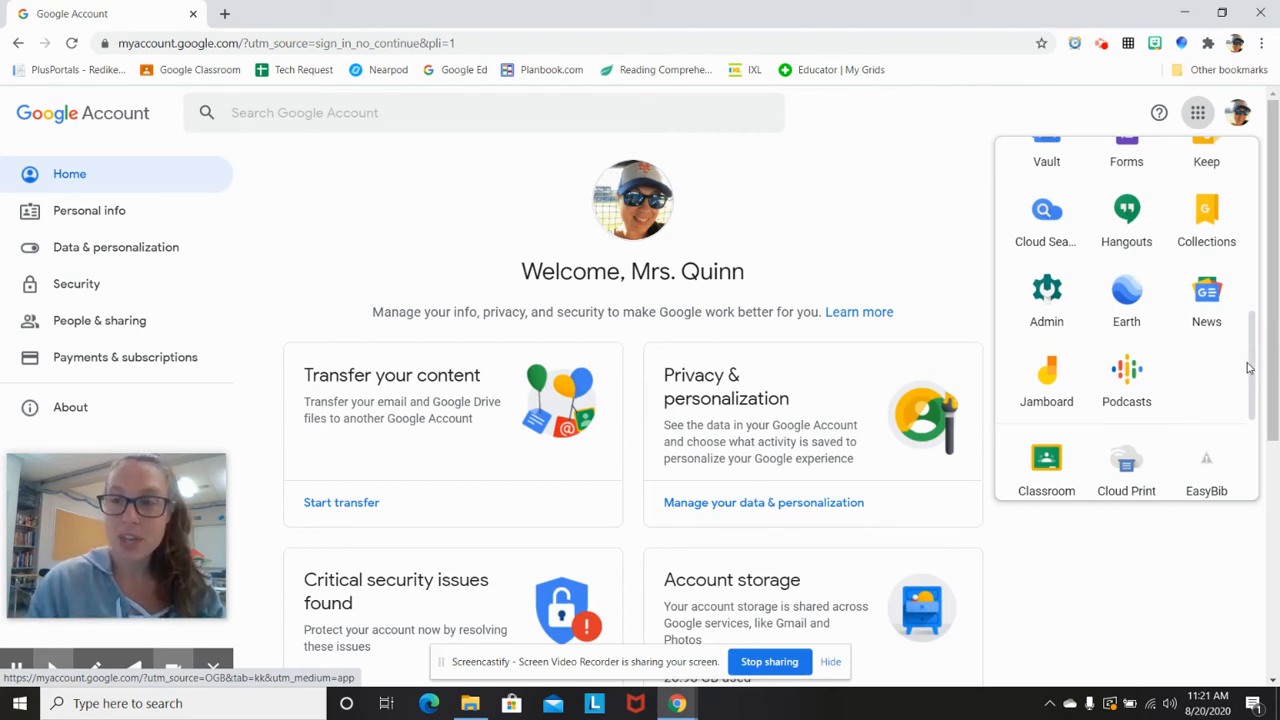
left_click_drag(1248, 368, 1244, 259)
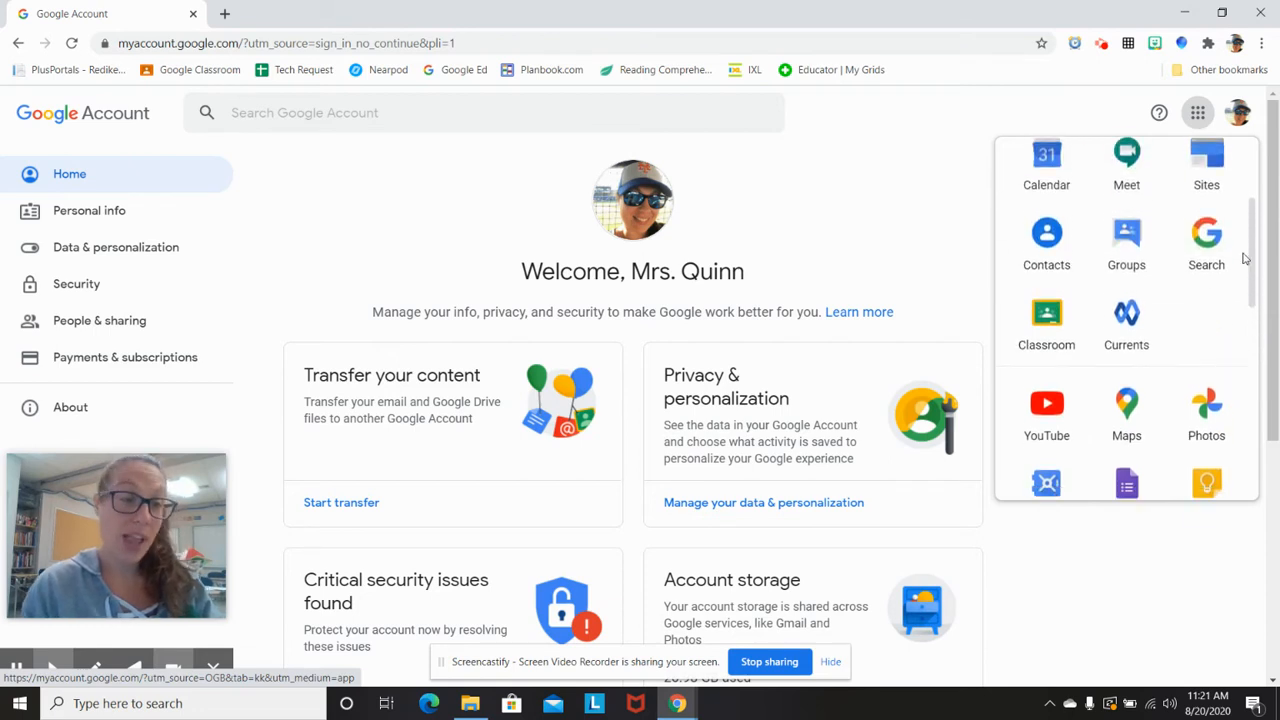
left_click(1046, 314)
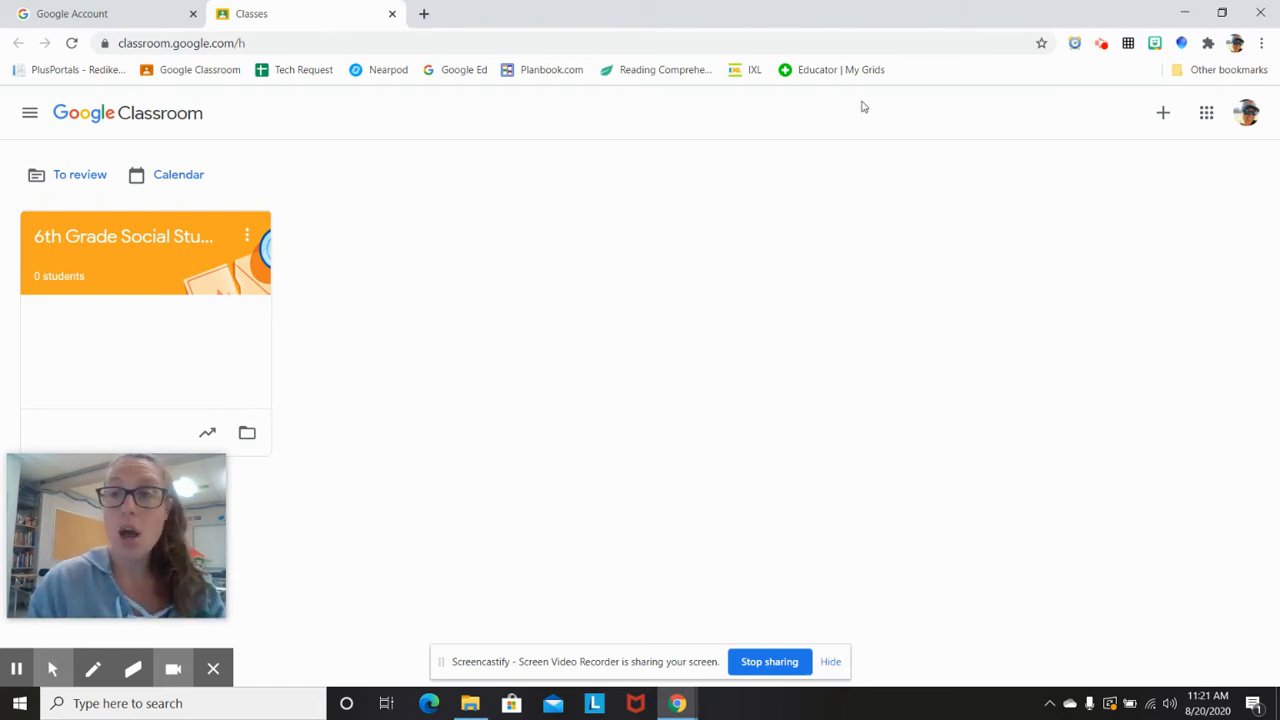
Open Google Drive, look over the My Drive folders and view the options for creating or uploading items
left_click(1207, 118)
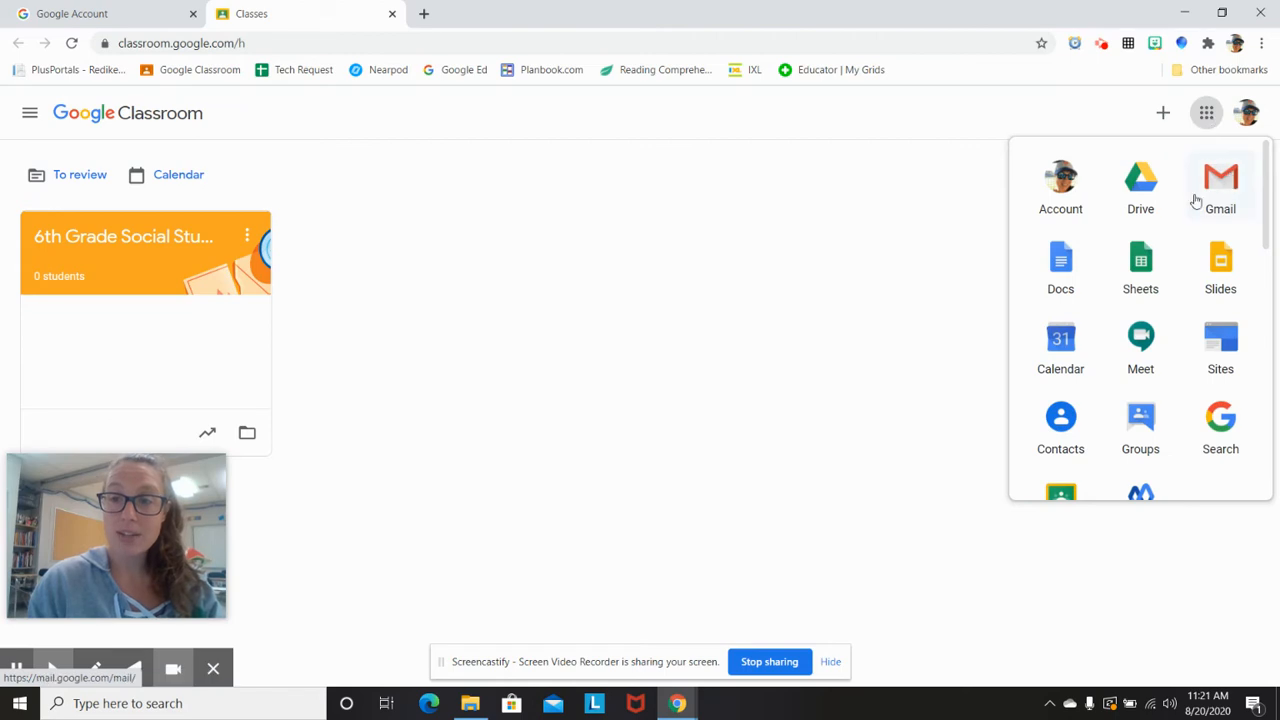
left_click(1141, 202)
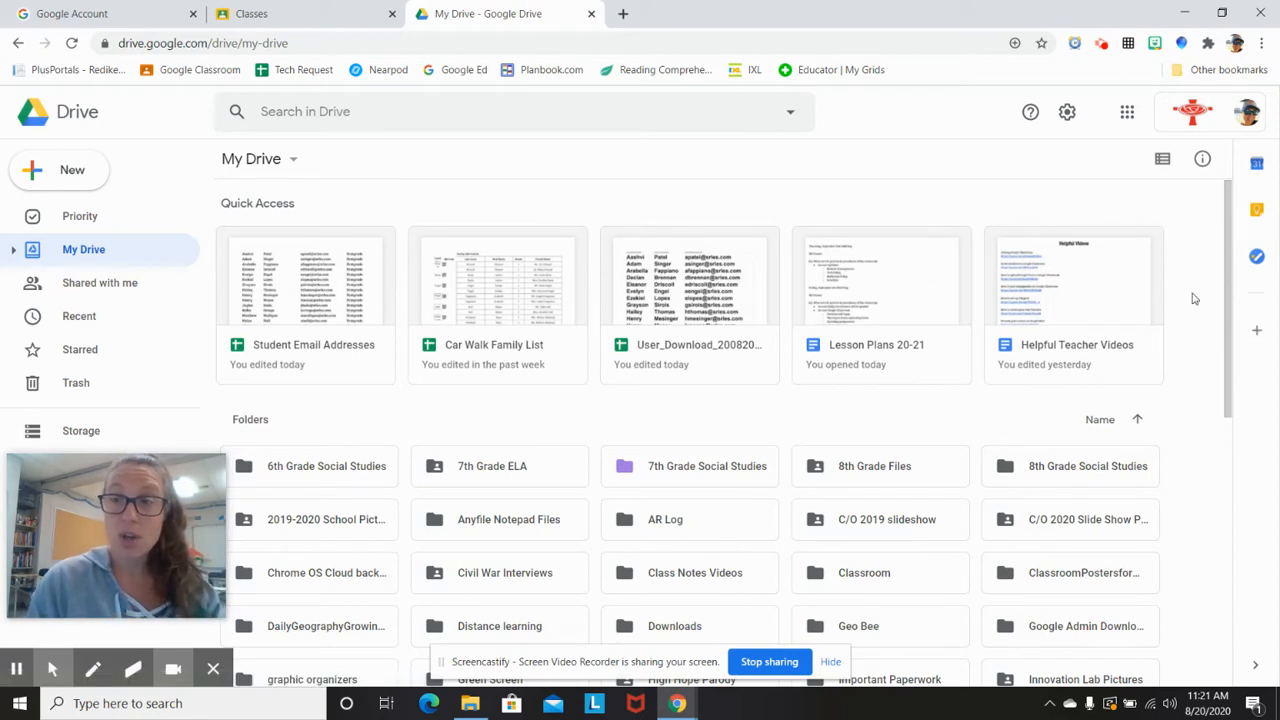
left_click(1233, 244)
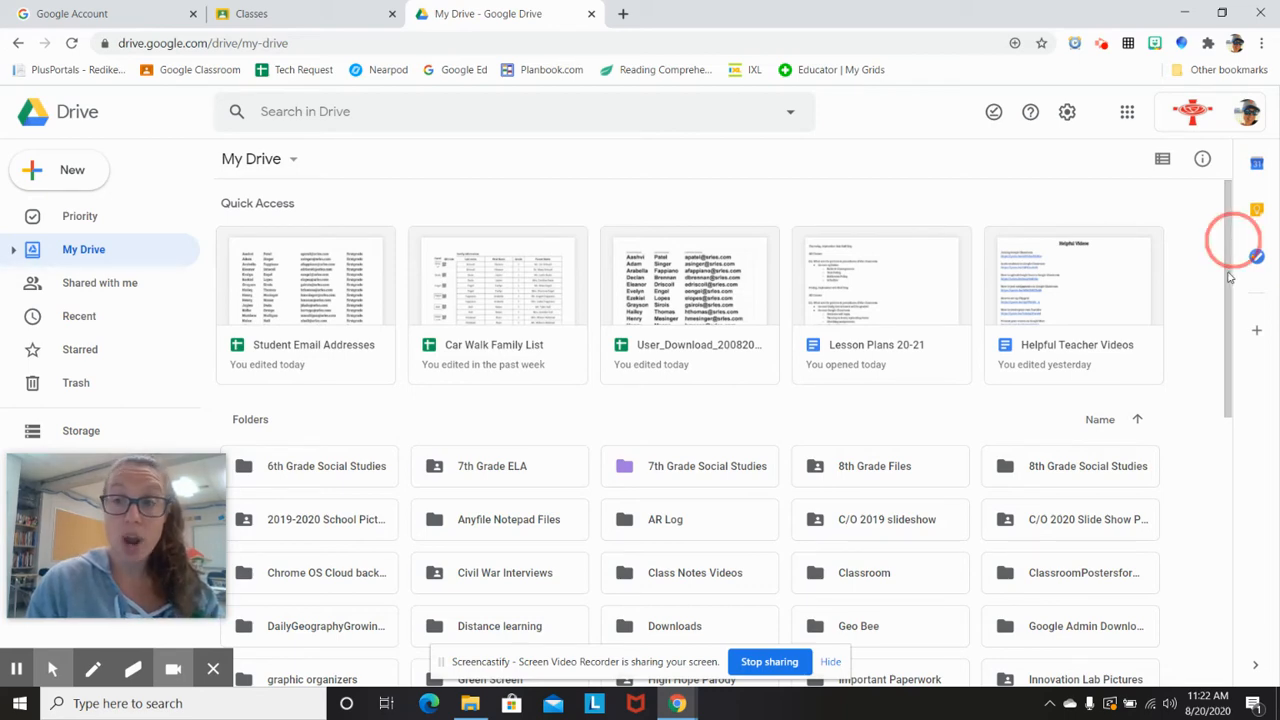
left_click_drag(1230, 277, 1230, 320)
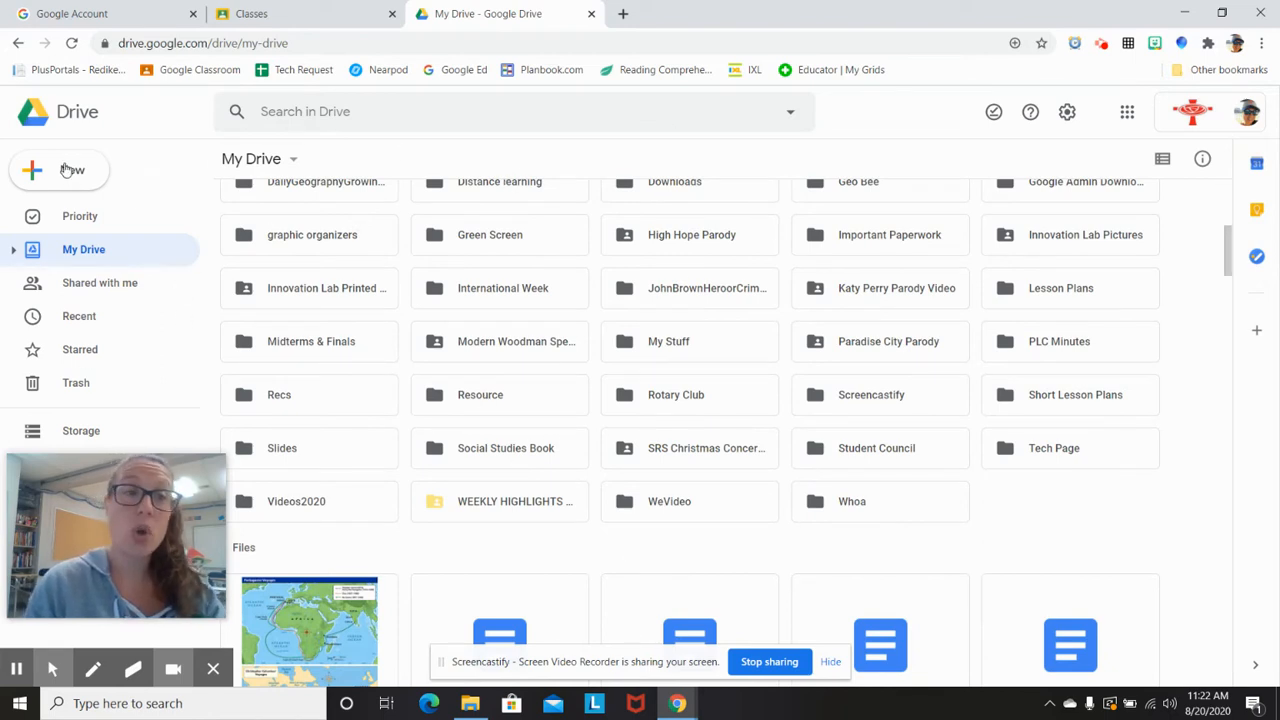
left_click(68, 170)
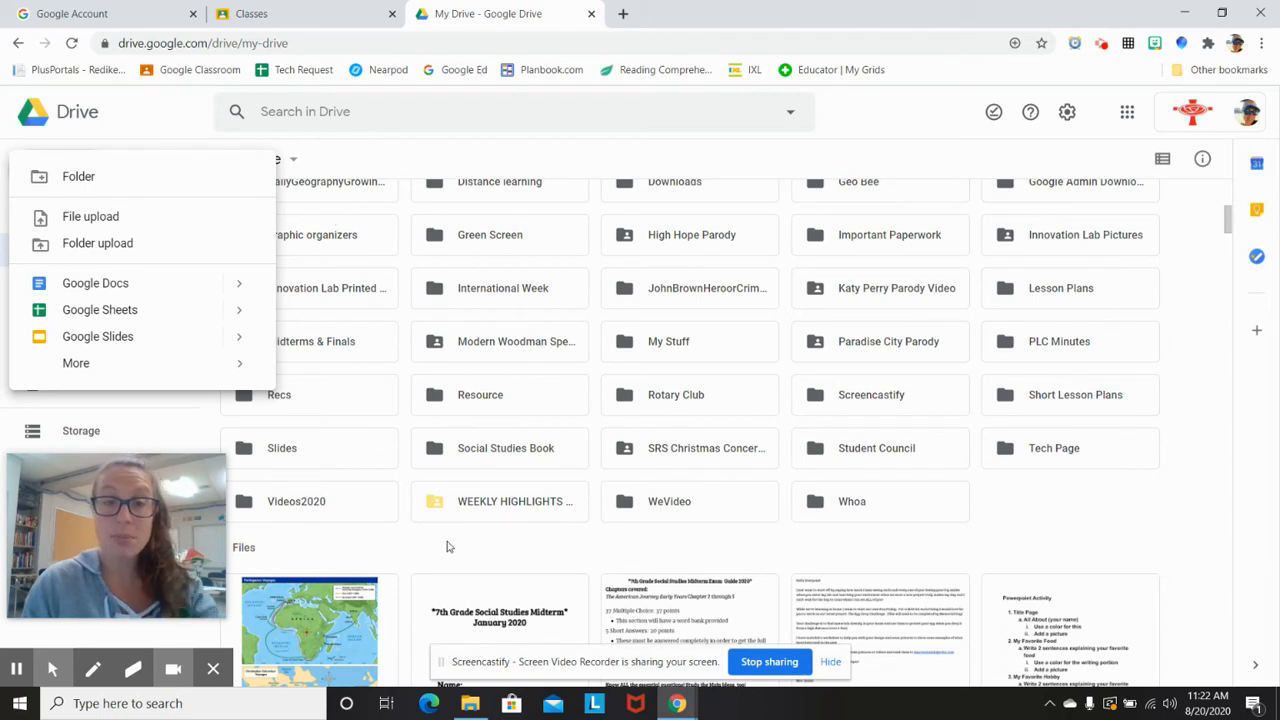
left_click(417, 512)
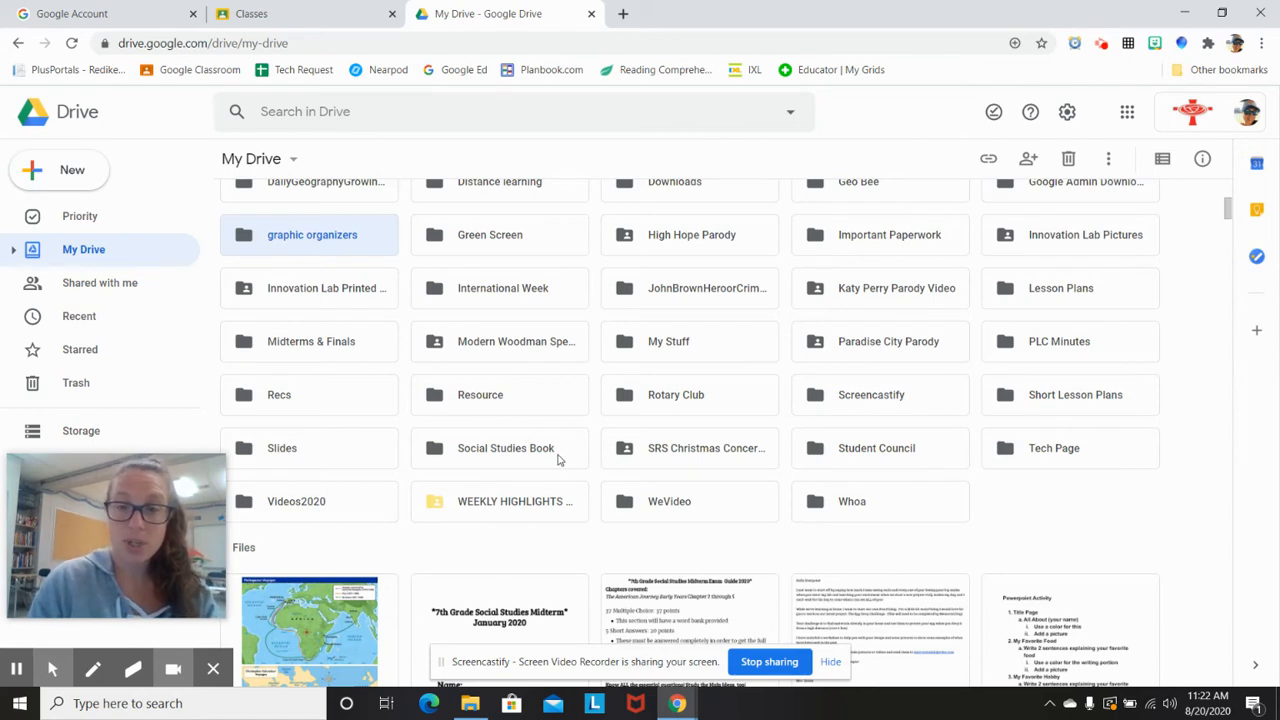
Change the color of the Social Studies Book folder to light purple
left_click(473, 452)
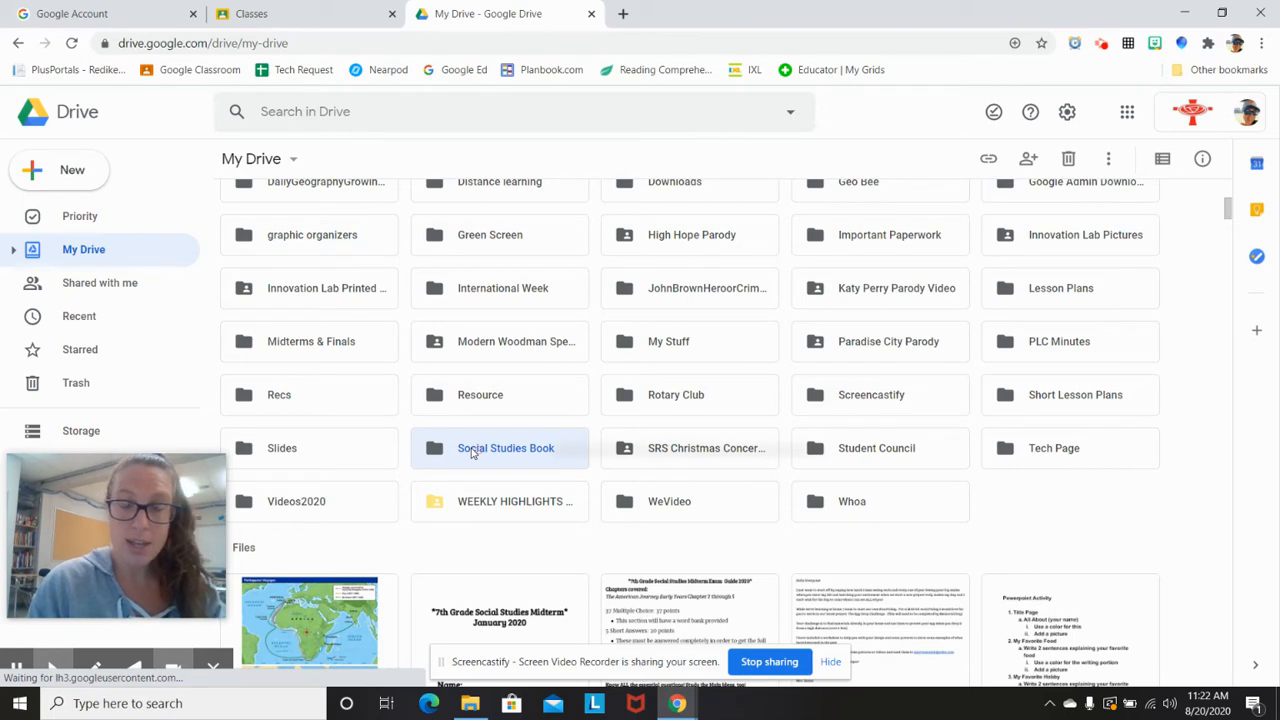
right_click(473, 452)
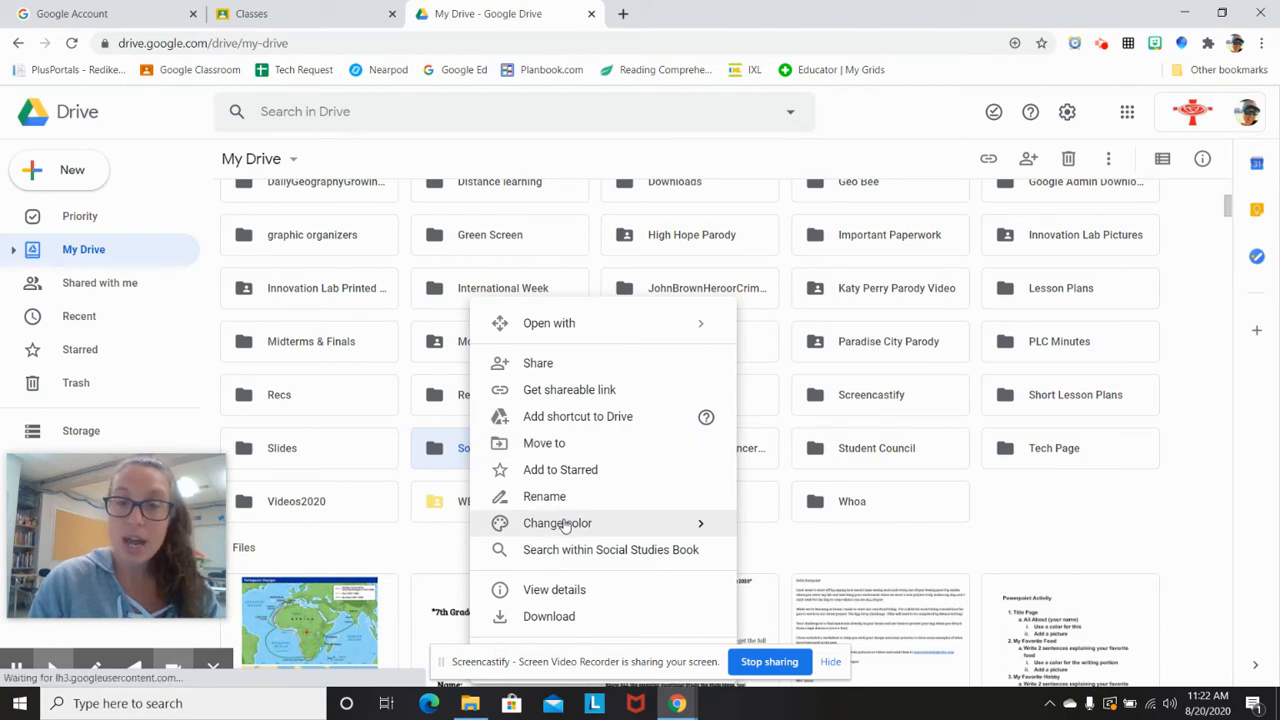
left_click(644, 531)
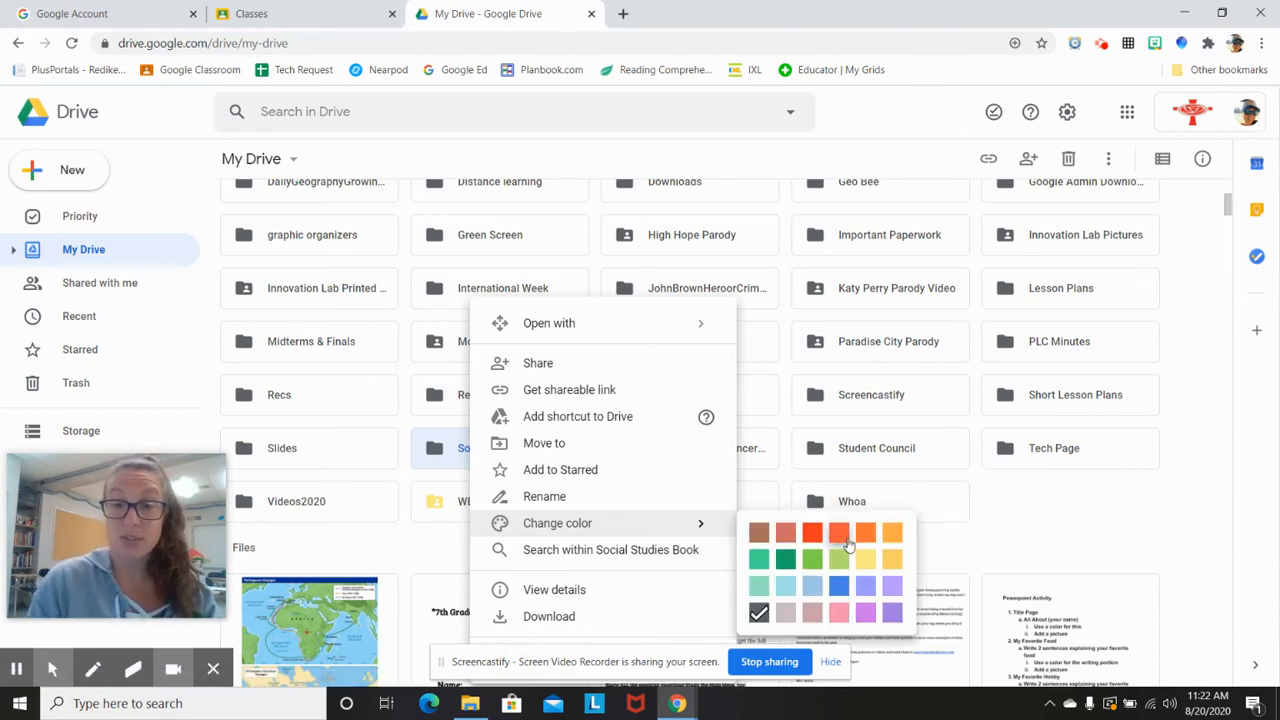
left_click(895, 602)
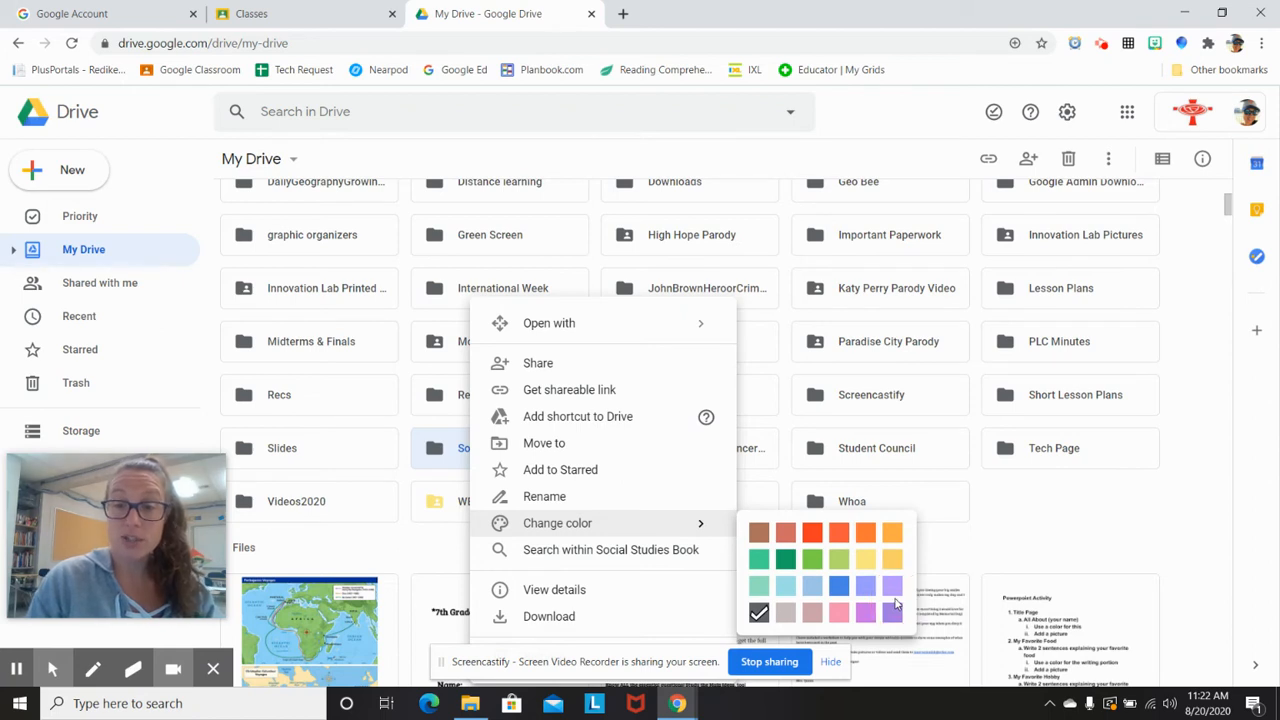
left_click(894, 590)
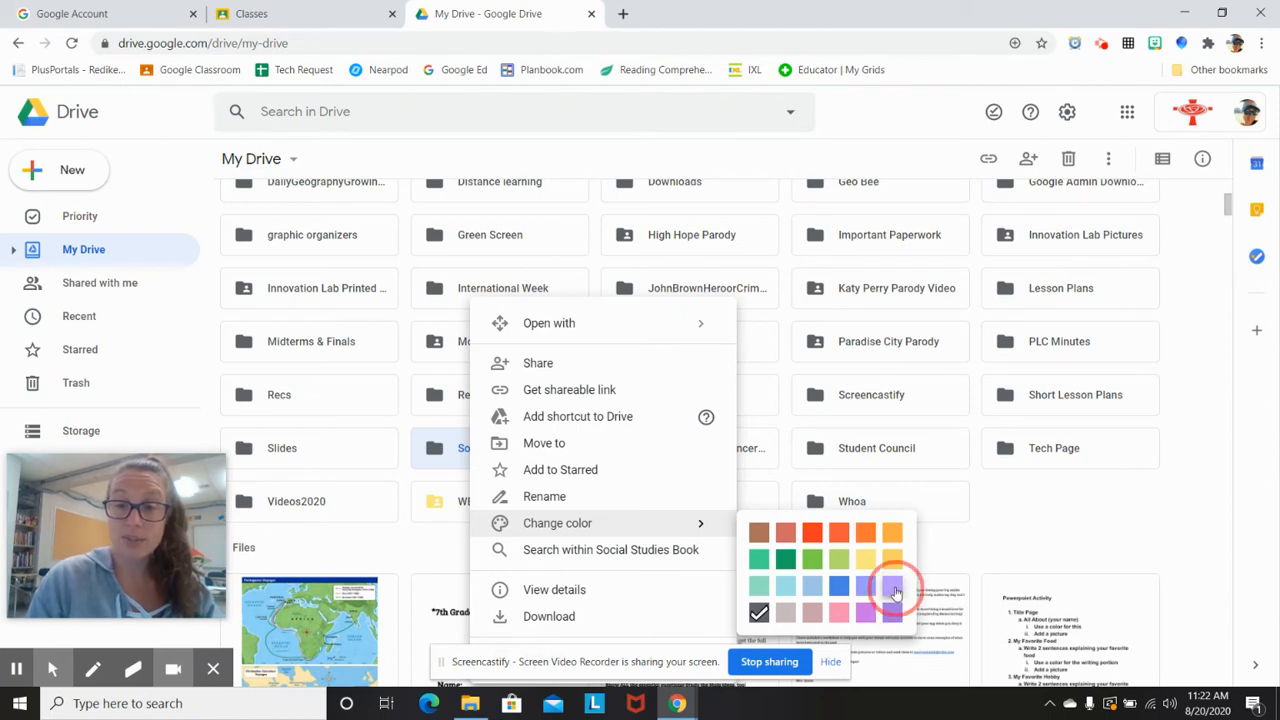
left_click(1023, 512)
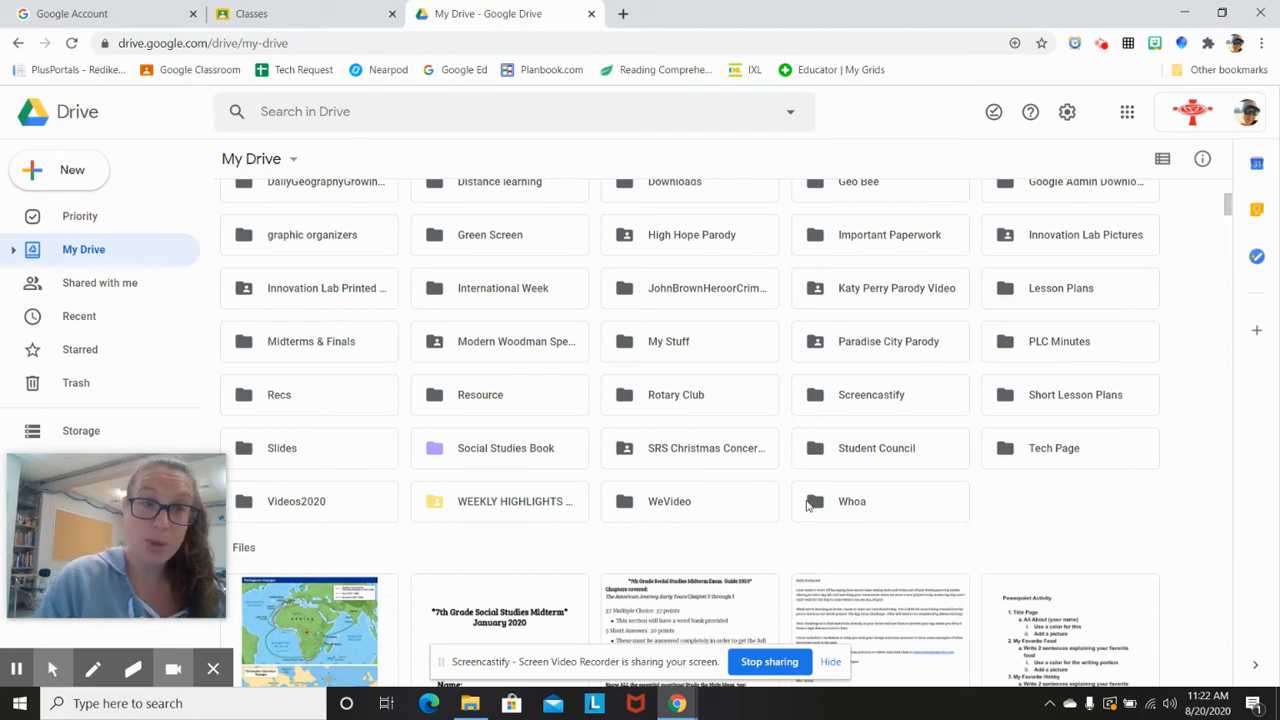
Open Google Calendar and look through the list of own calendars
left_click(1128, 112)
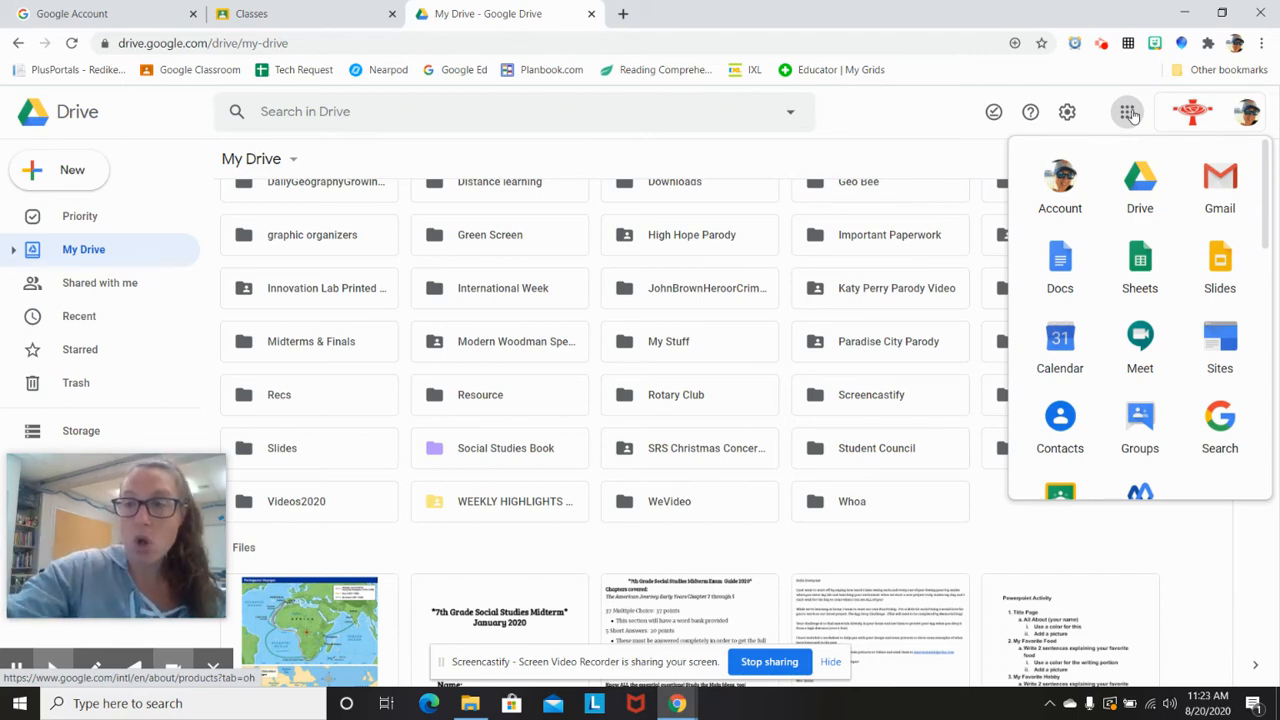
left_click(1066, 340)
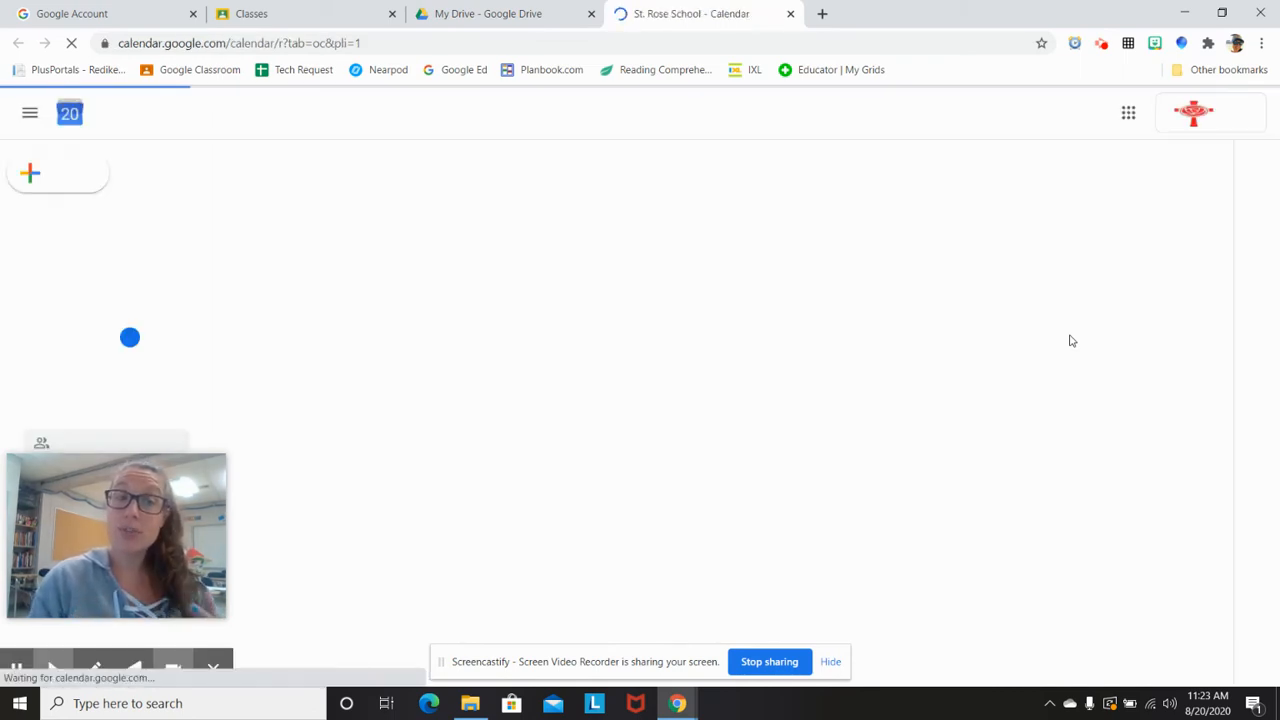
left_click_drag(172, 464, 1173, 501)
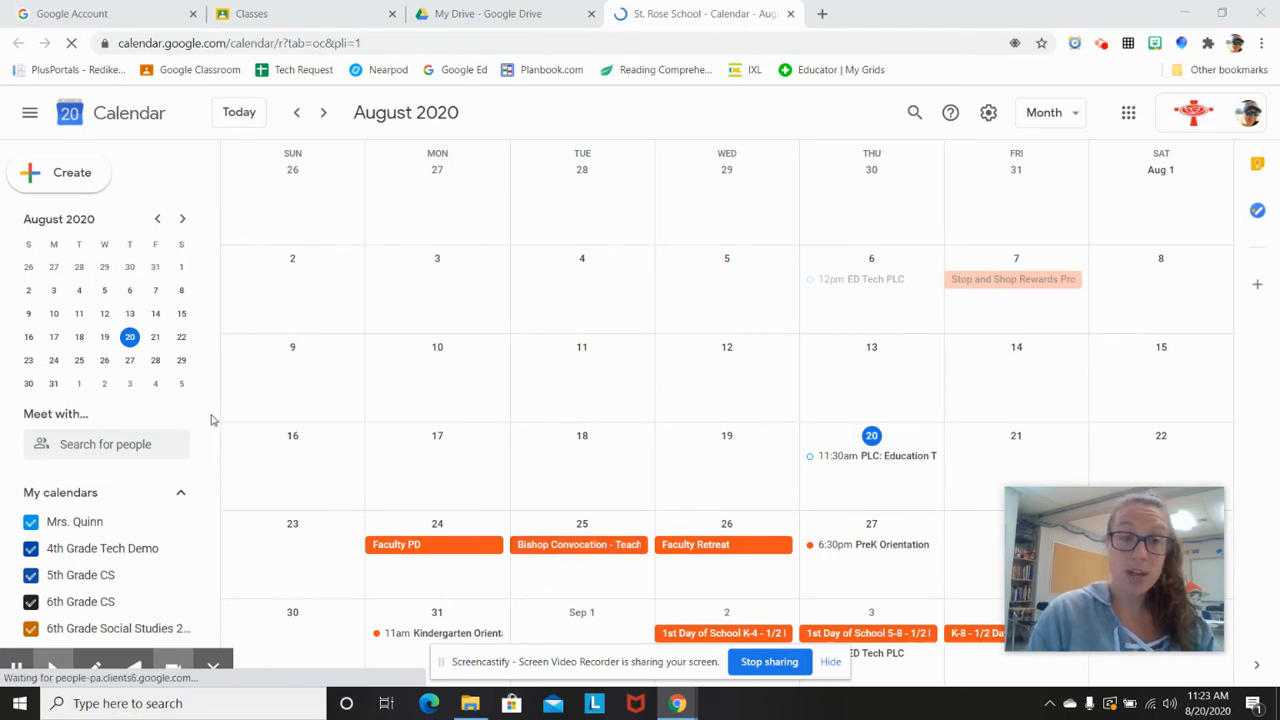
left_click_drag(210, 415, 222, 525)
left_click(208, 457)
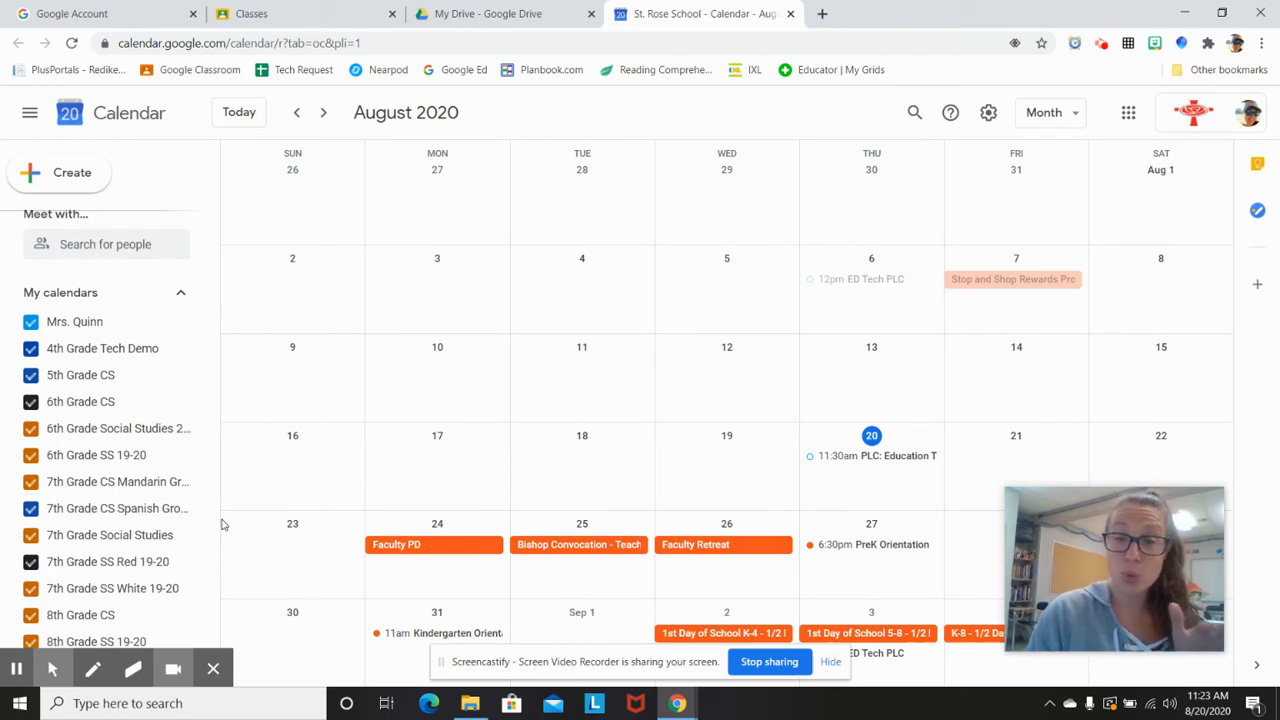
Stop displaying the 4th Grade Tech Demo and 5th Grade CS calendars, and hide 5th Grade CS and 6th Grade CS from the list
left_click(31, 350)
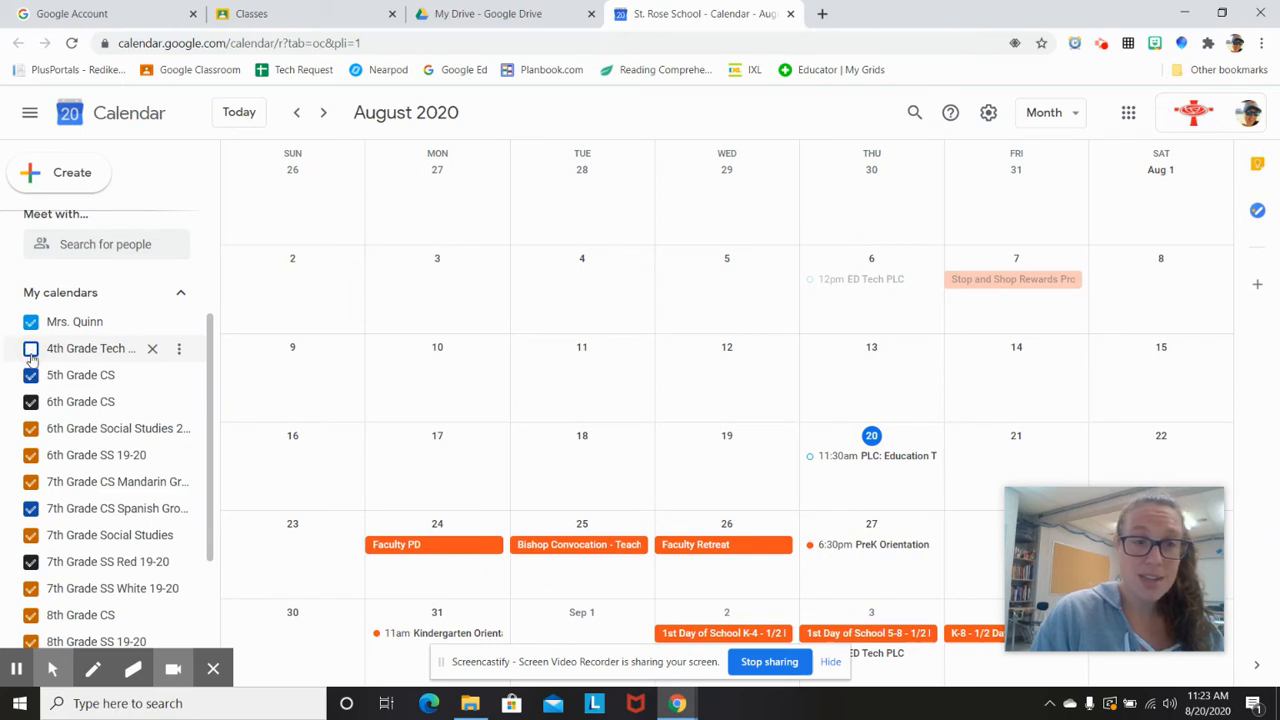
left_click(31, 375)
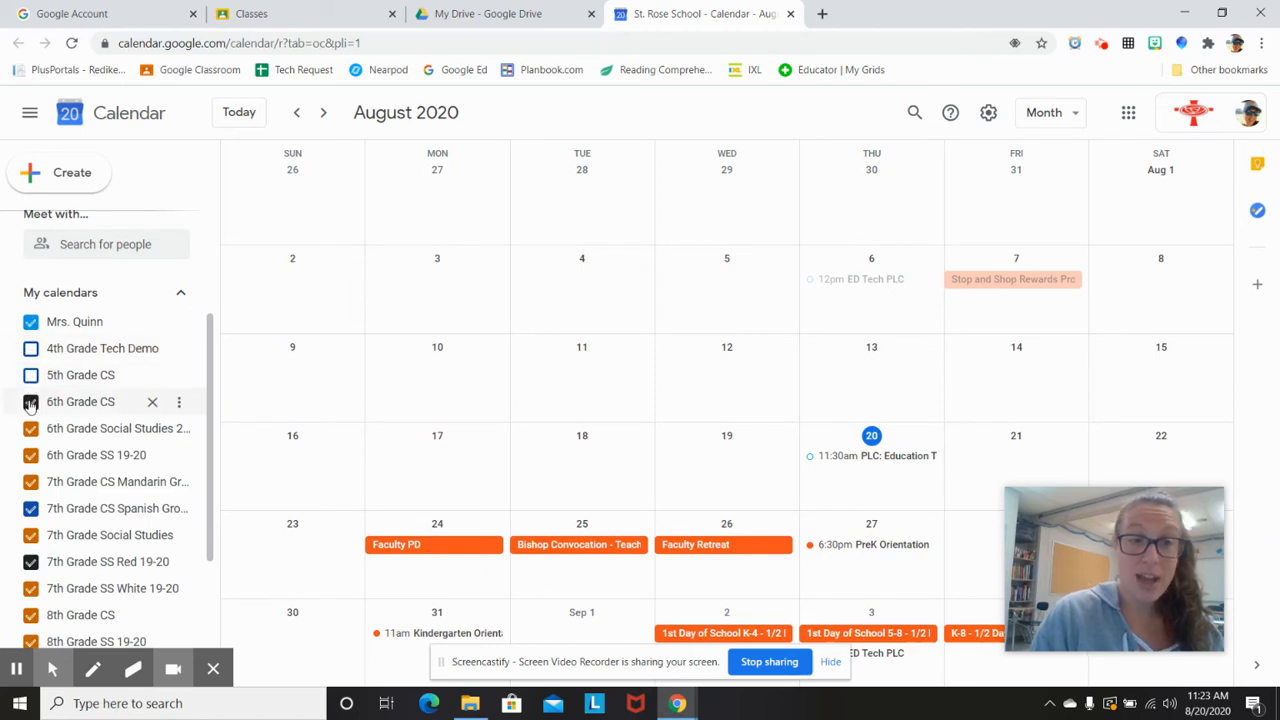
left_click(179, 375)
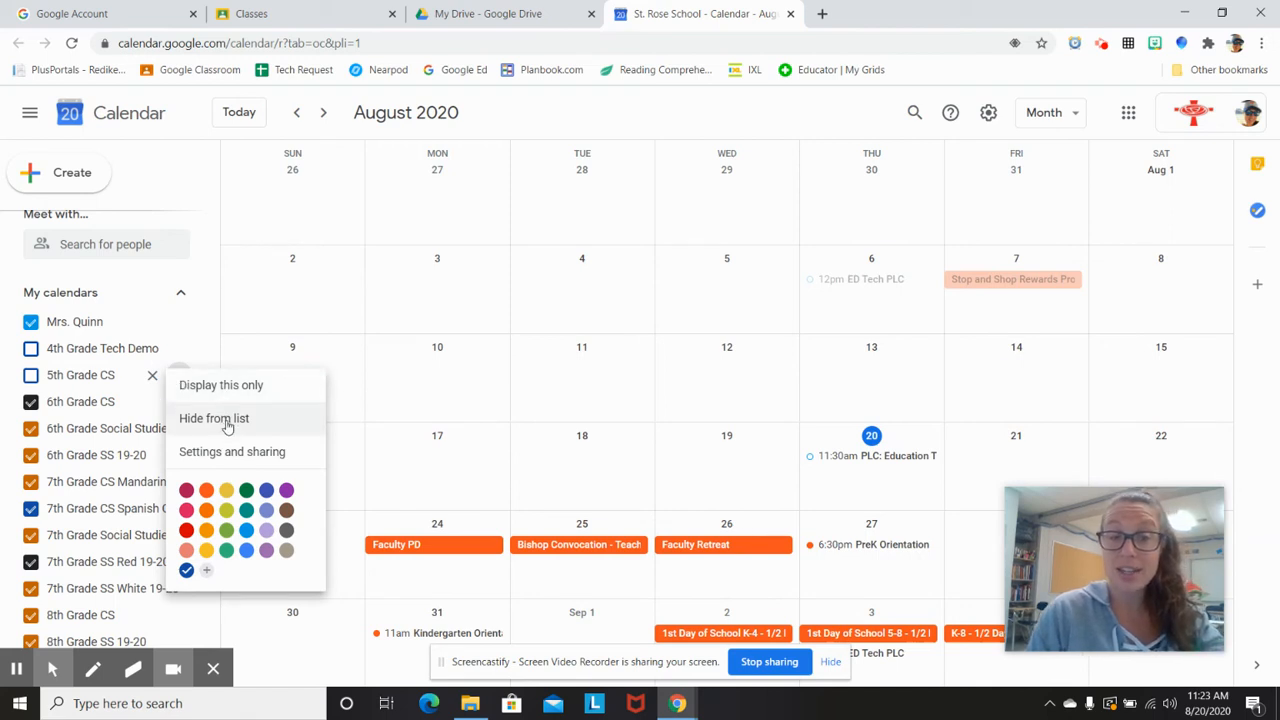
left_click(214, 418)
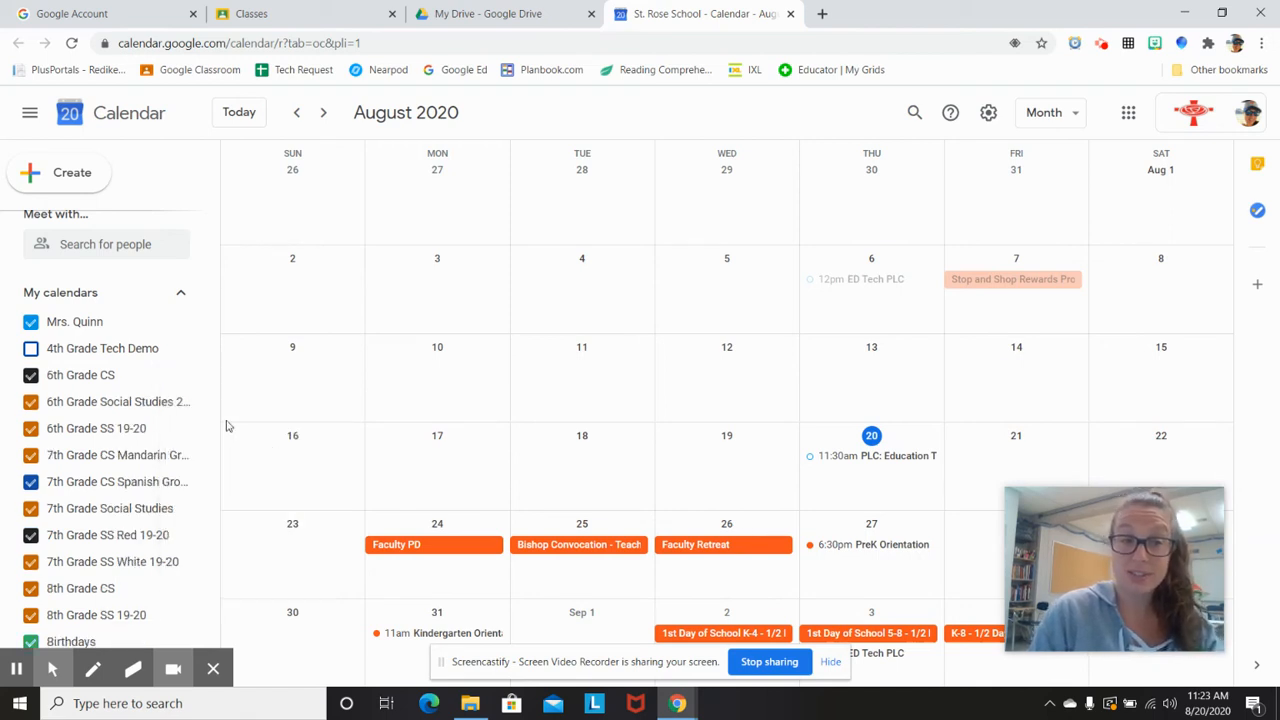
left_click(179, 375)
left_click(212, 420)
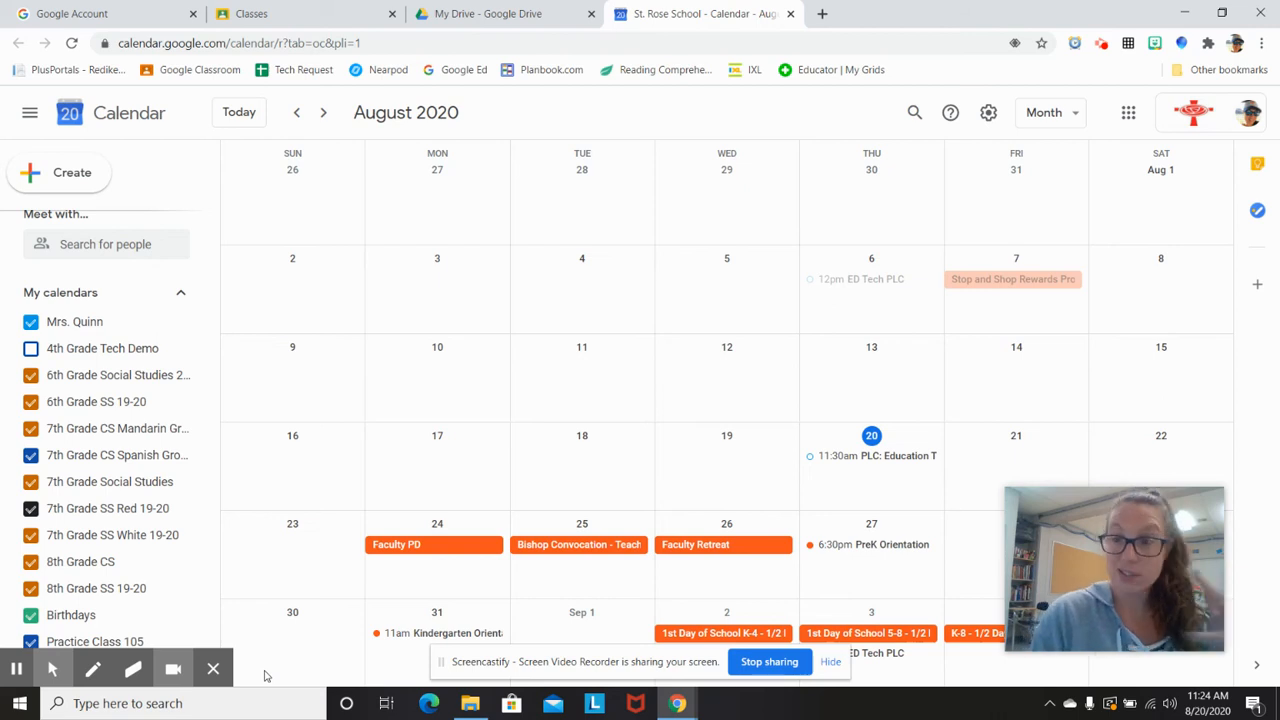
Open Google Sites from the Google apps
left_click(1126, 113)
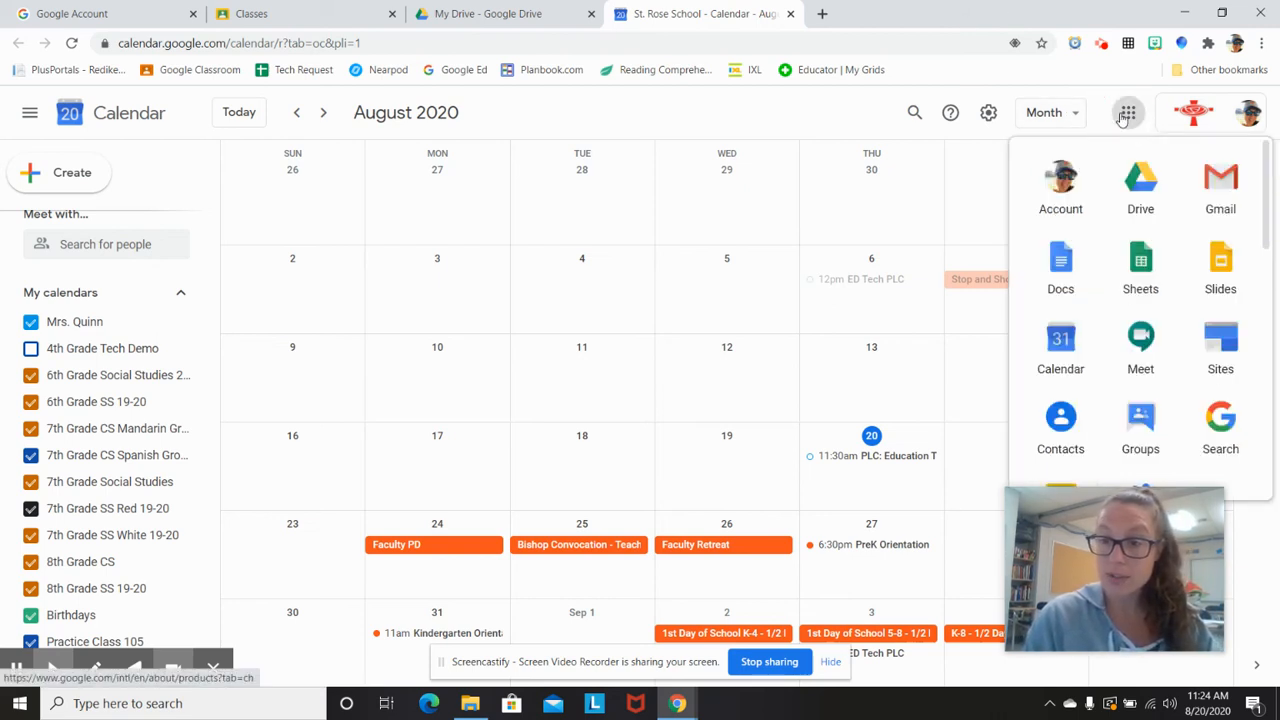
left_click(1092, 528)
left_click_drag(1092, 528, 139, 412)
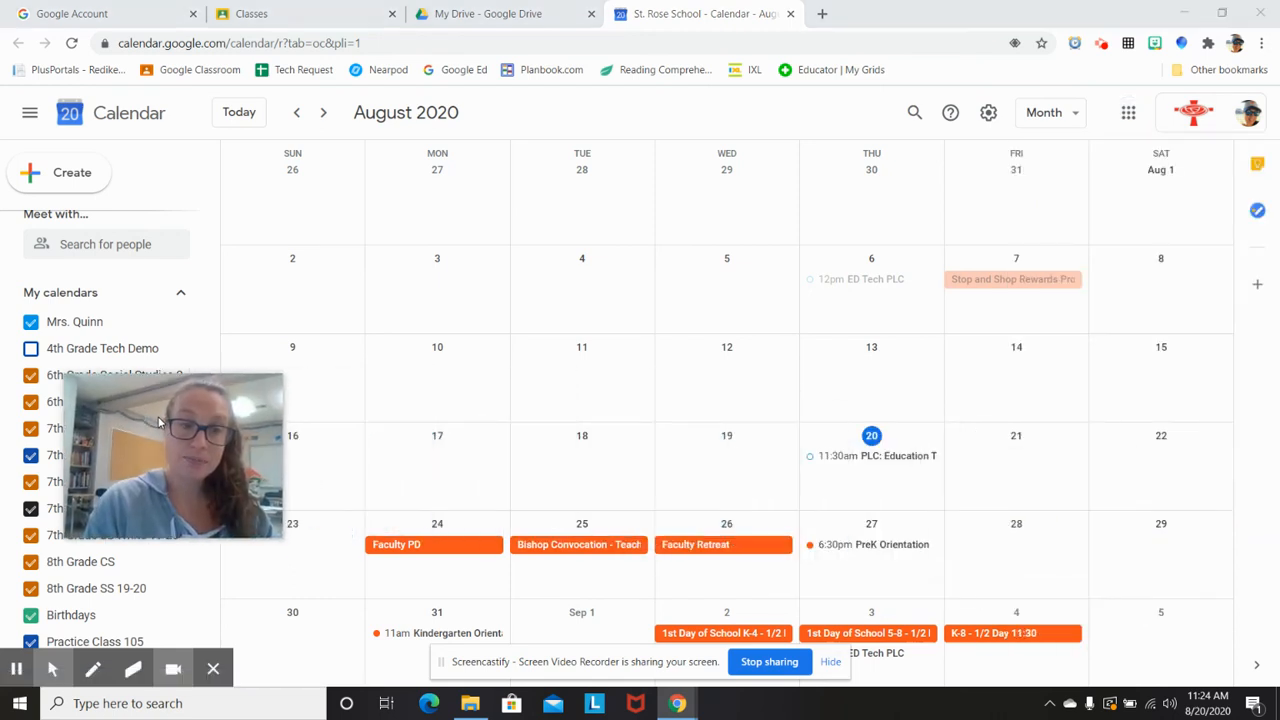
left_click(1128, 112)
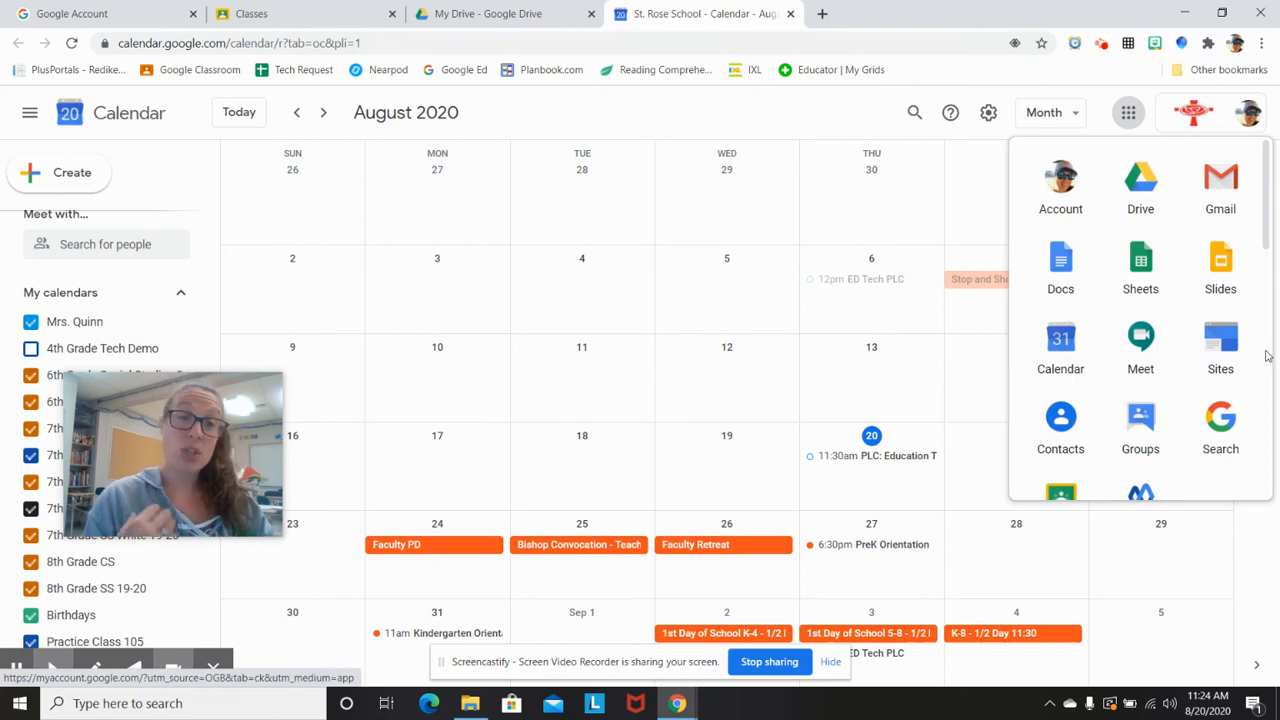
left_click(1221, 355)
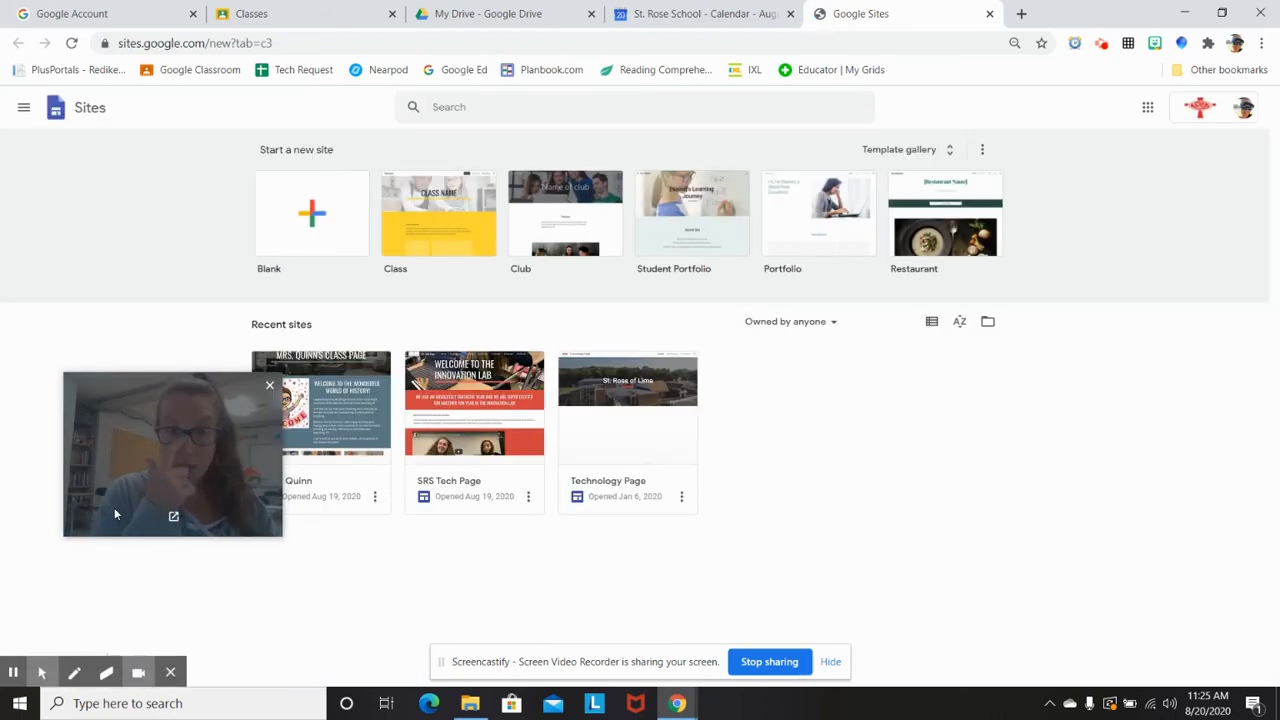
Open the teacher's class page from the recent sites, look through its list of pages and home page, and close the site
left_click(330, 430)
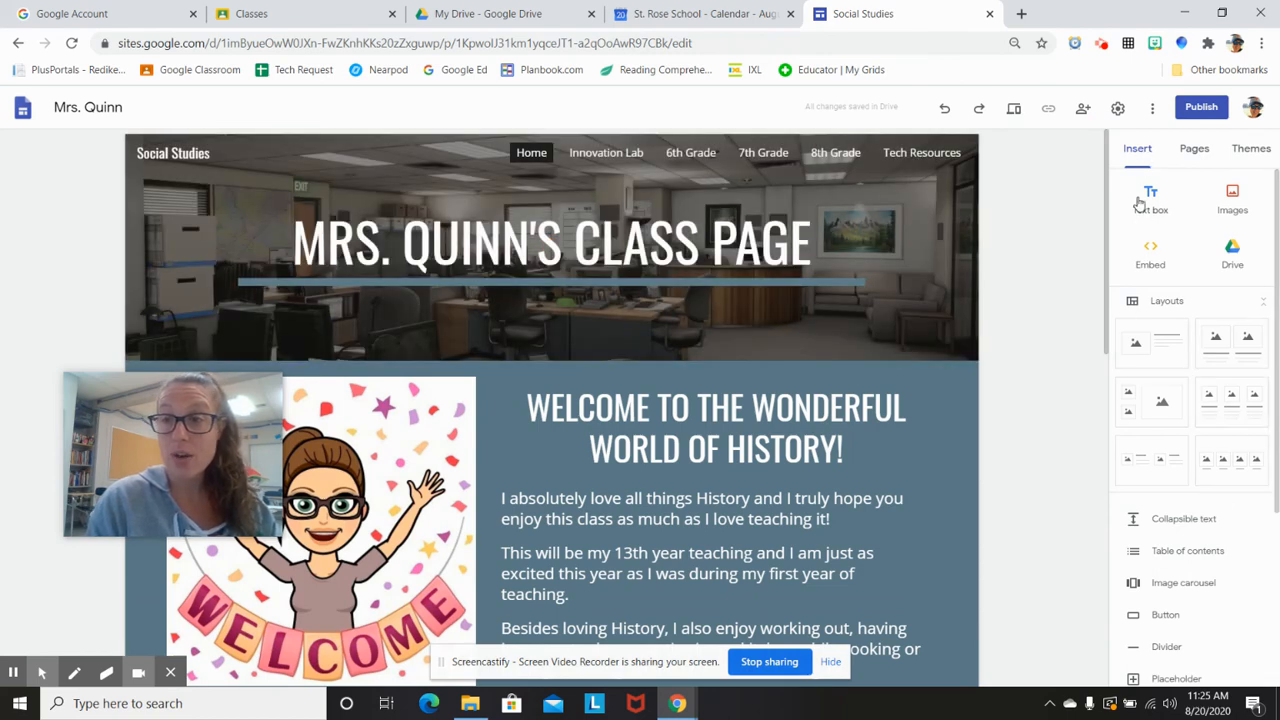
left_click(1188, 157)
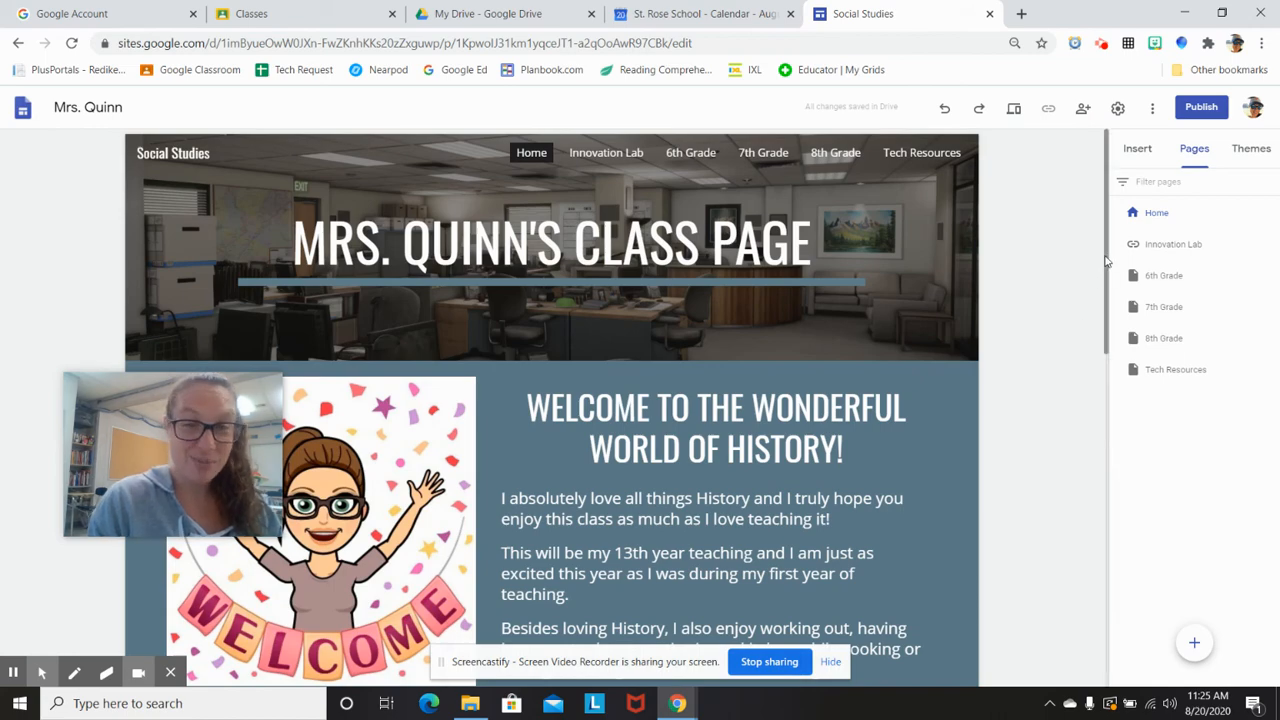
left_click_drag(1105, 262, 1081, 273)
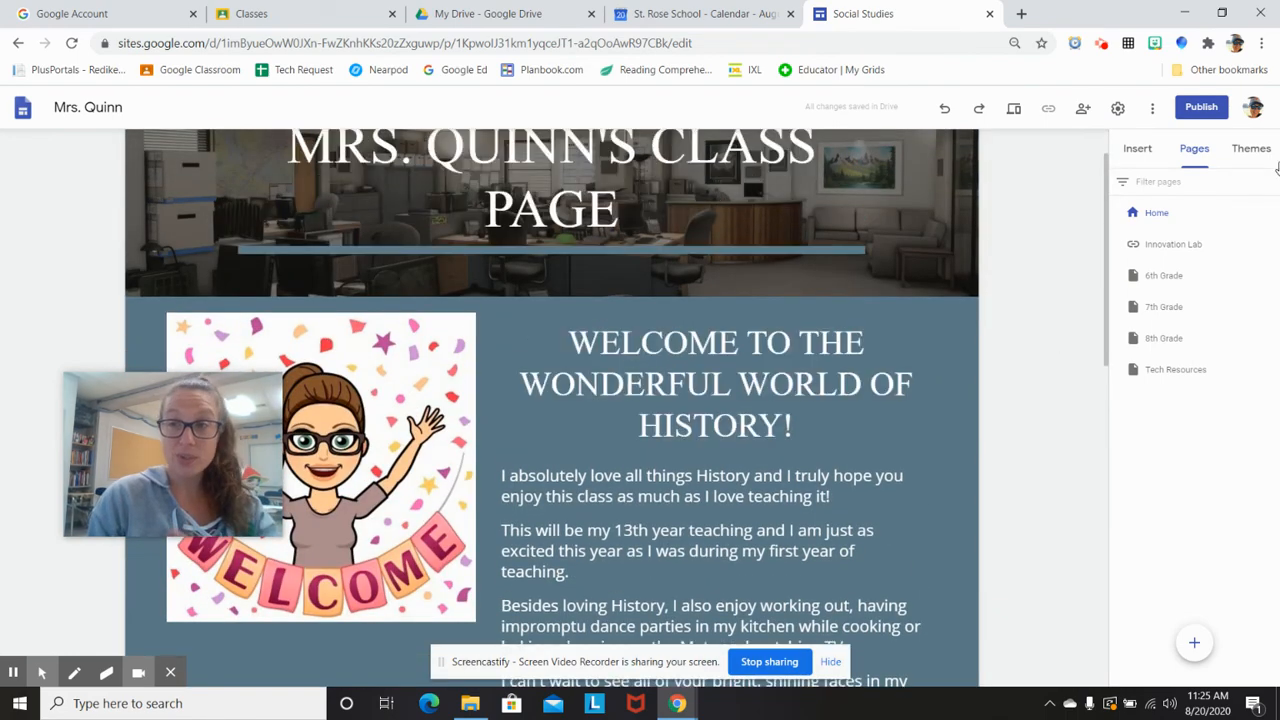
left_click(990, 14)
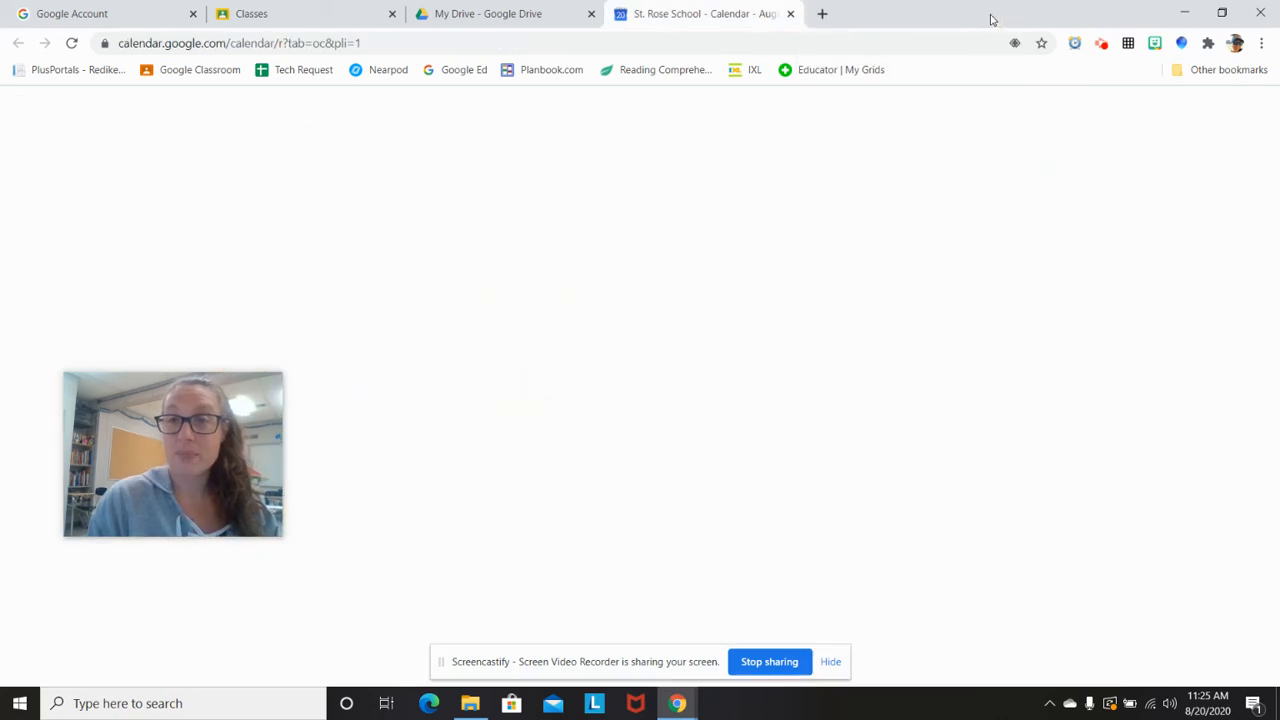
Look through the full list of Google apps available to the account, down to the additional third-party apps at its end
left_click(1128, 113)
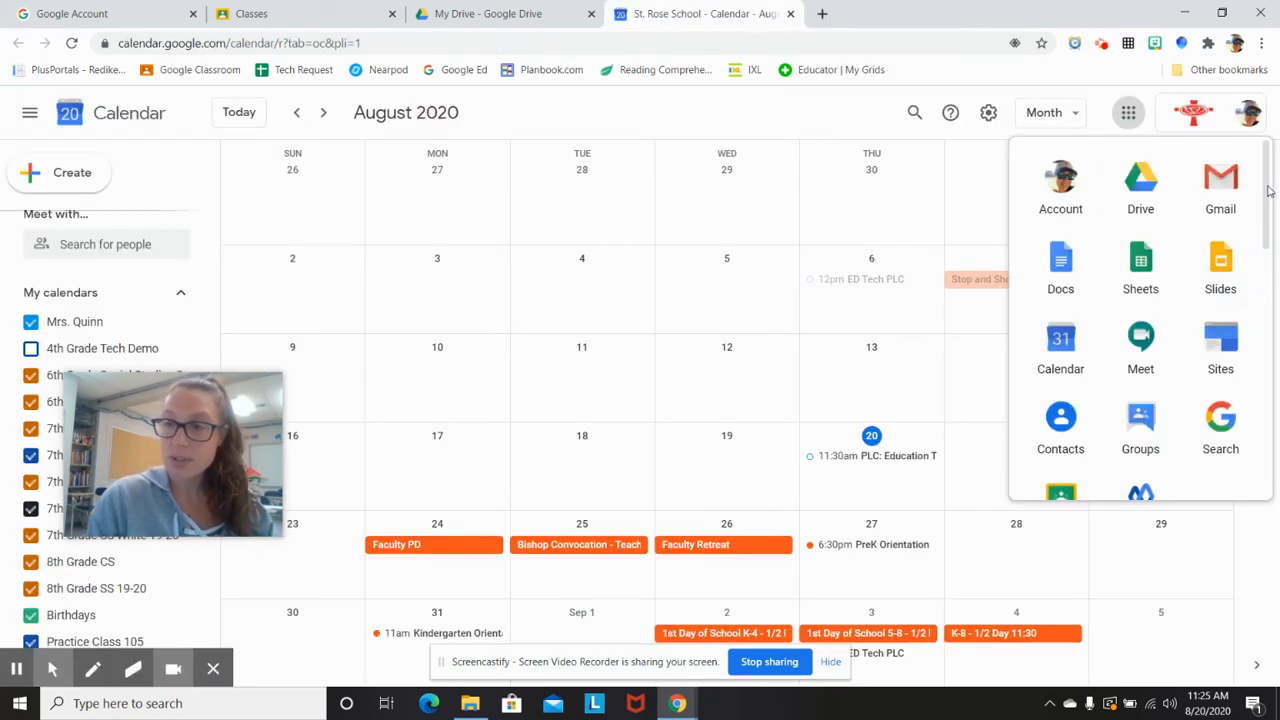
left_click_drag(1268, 190, 1257, 272)
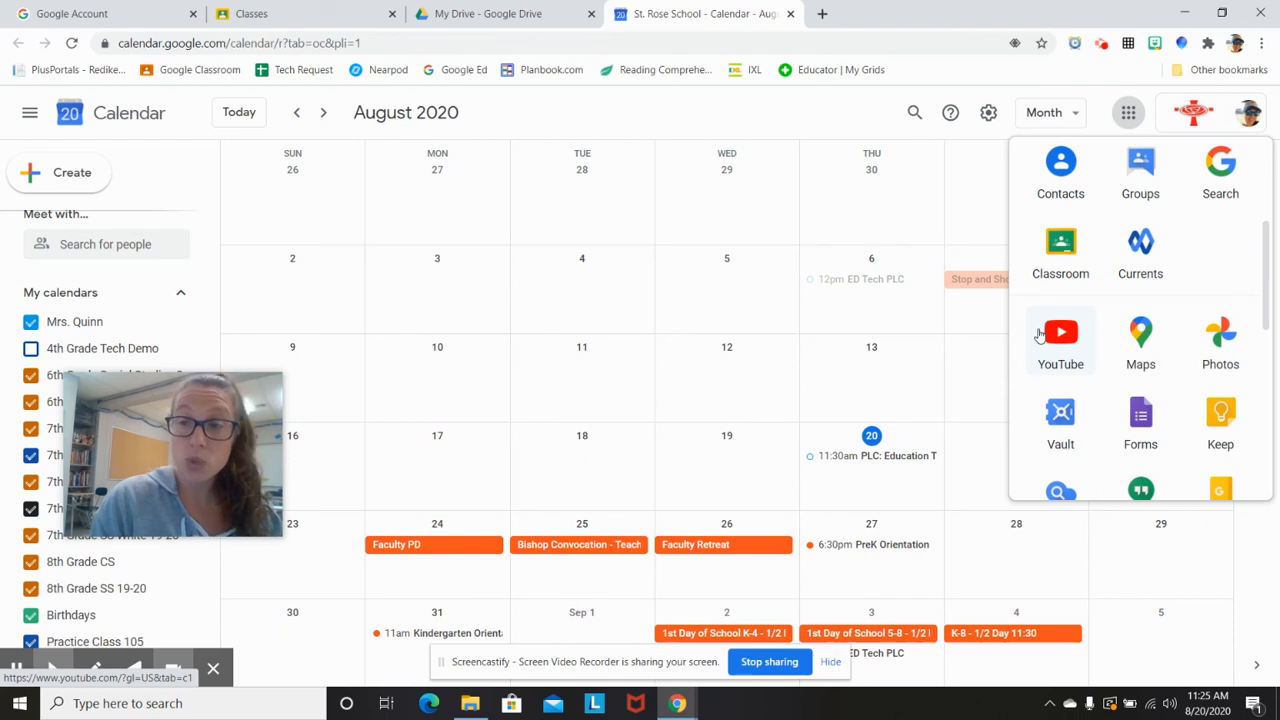
left_click_drag(1267, 285, 1266, 324)
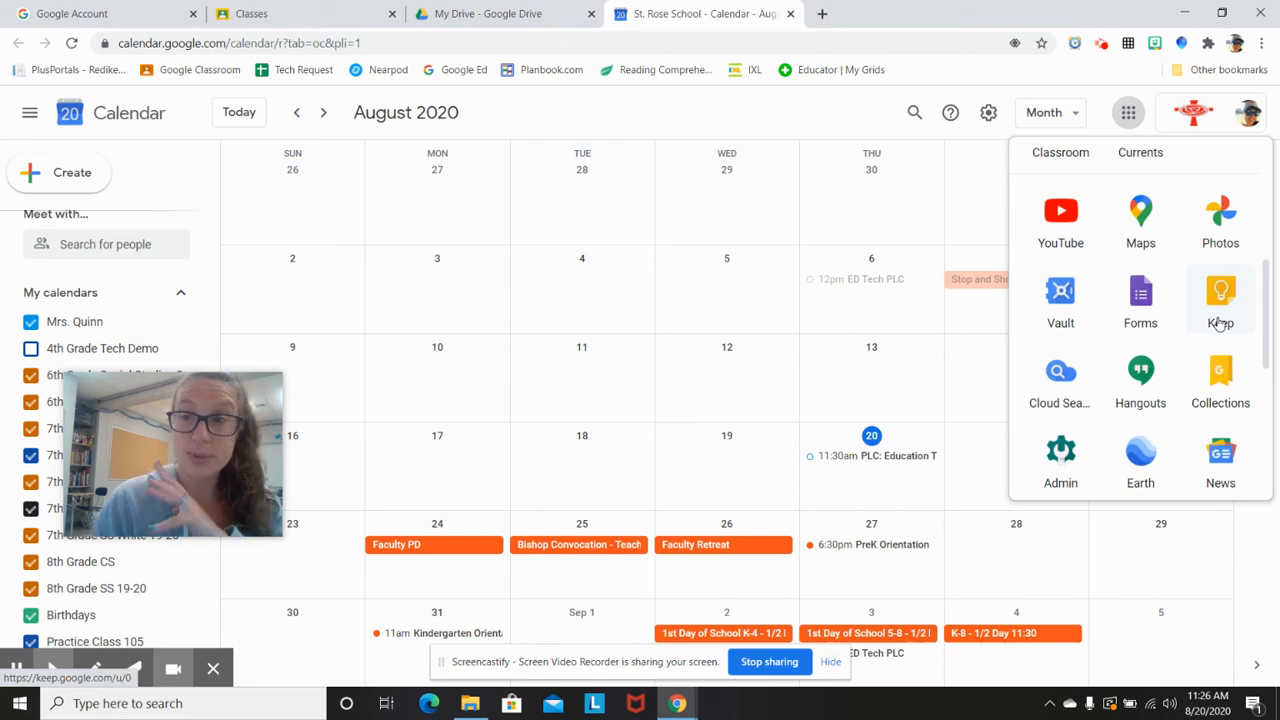
left_click_drag(1266, 308, 1264, 424)
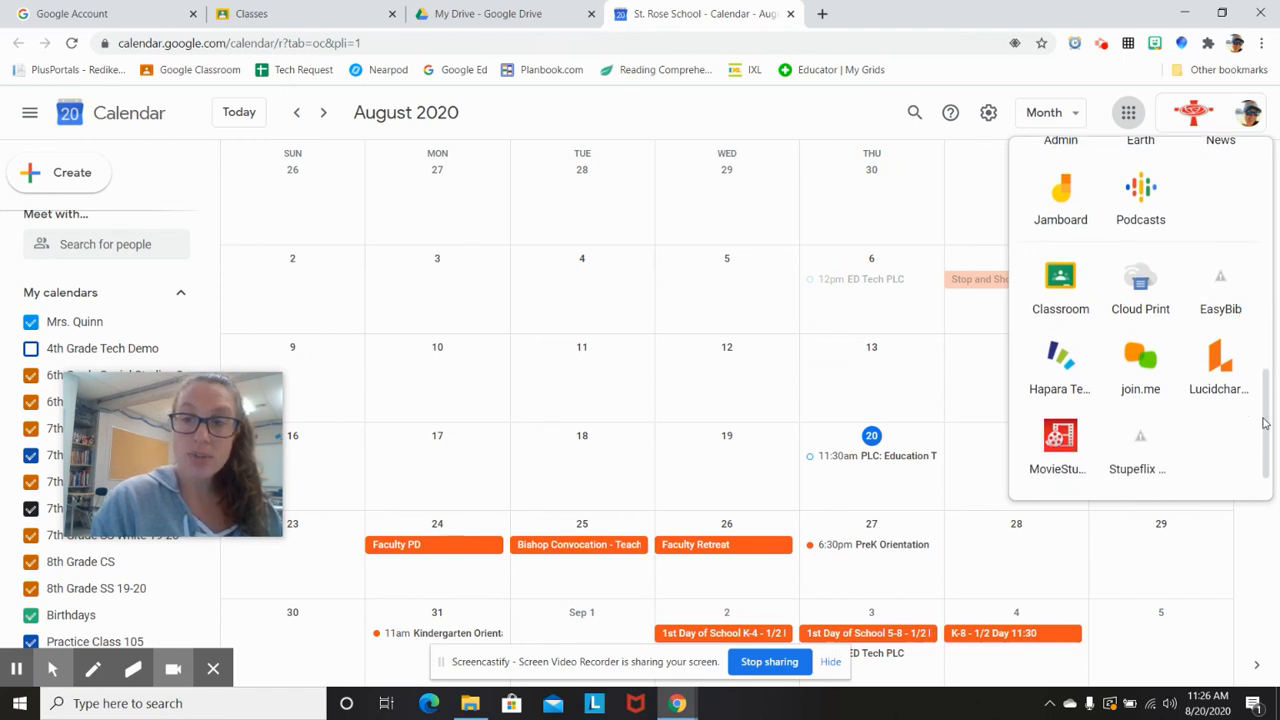